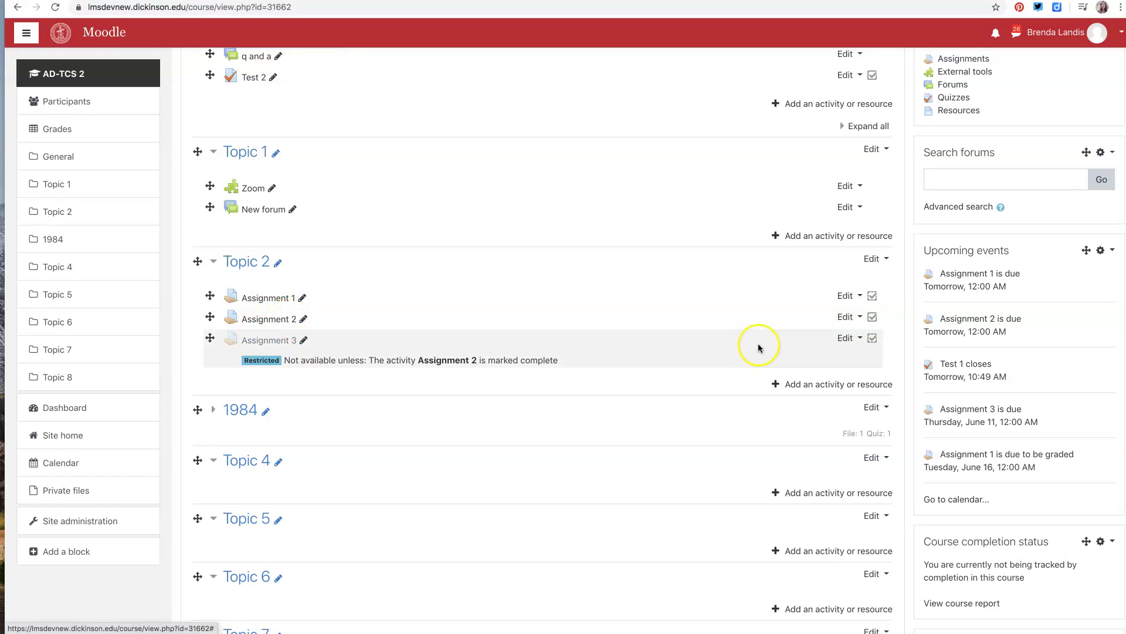
left_click(846, 344)
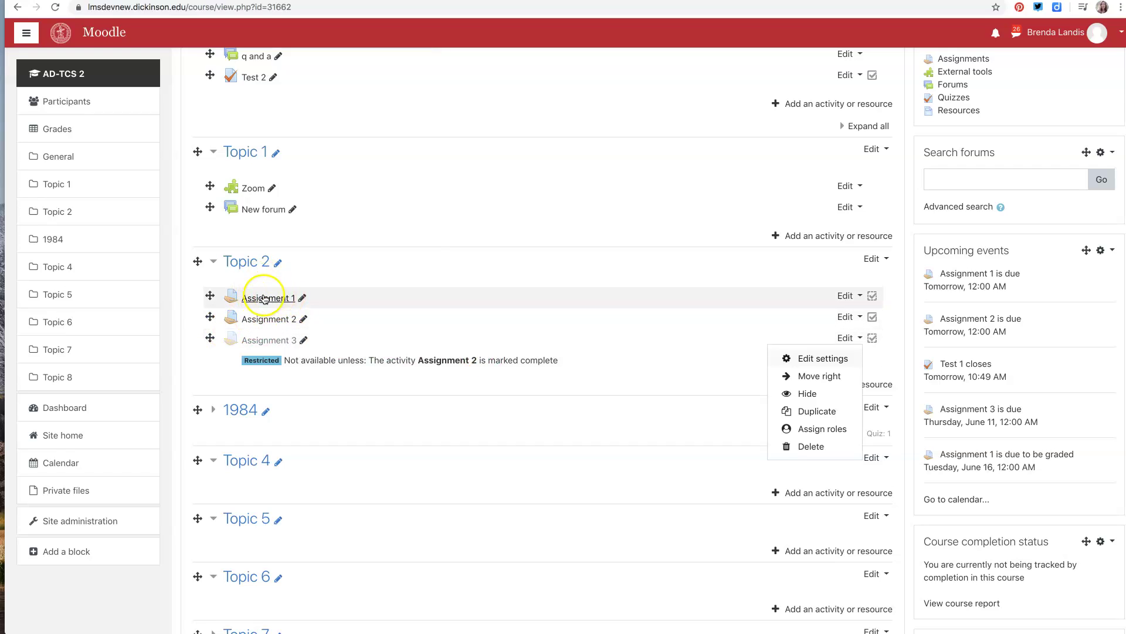
left_click(680, 257)
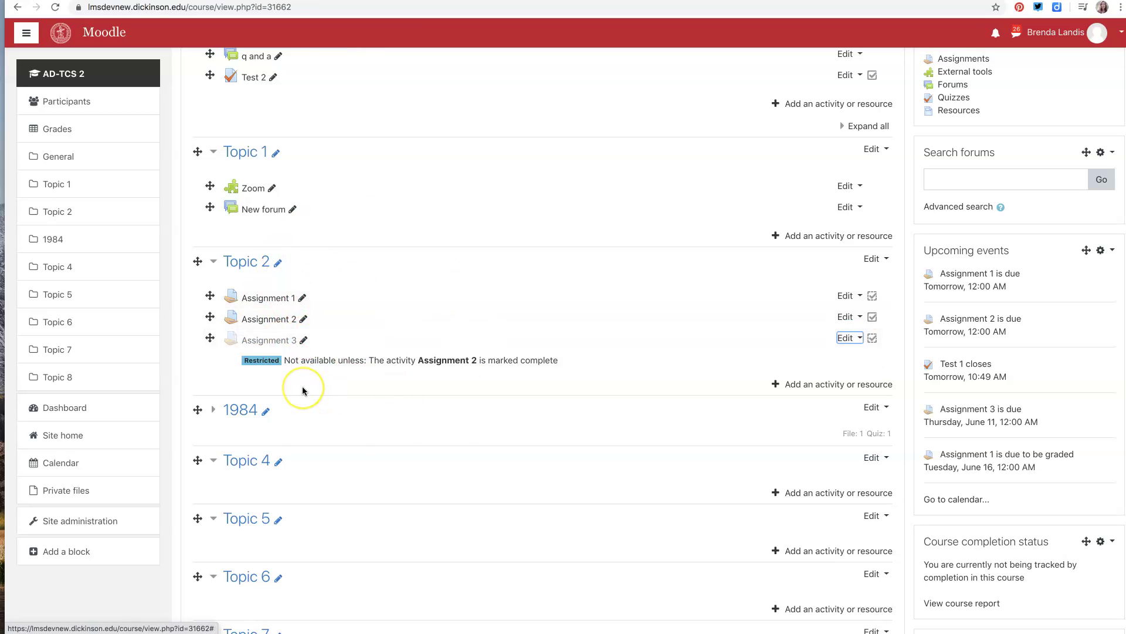
Step: Open the course's grader report and view the Midterm quiz's grades report from it, returning to the grader report
scroll(302, 390, "up", 5)
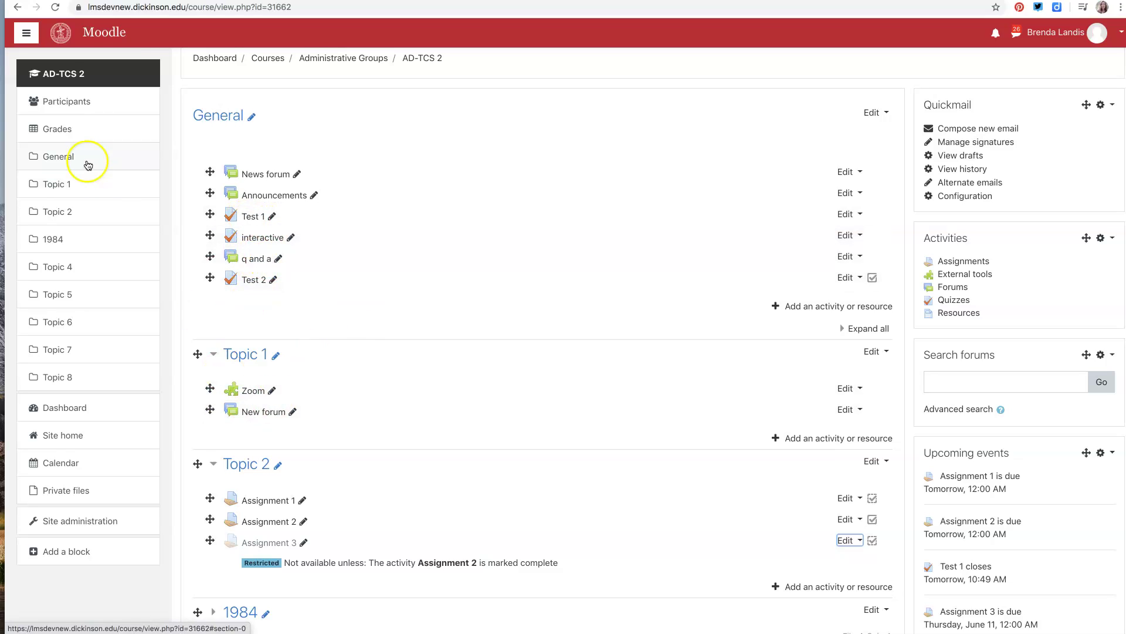
left_click(47, 130)
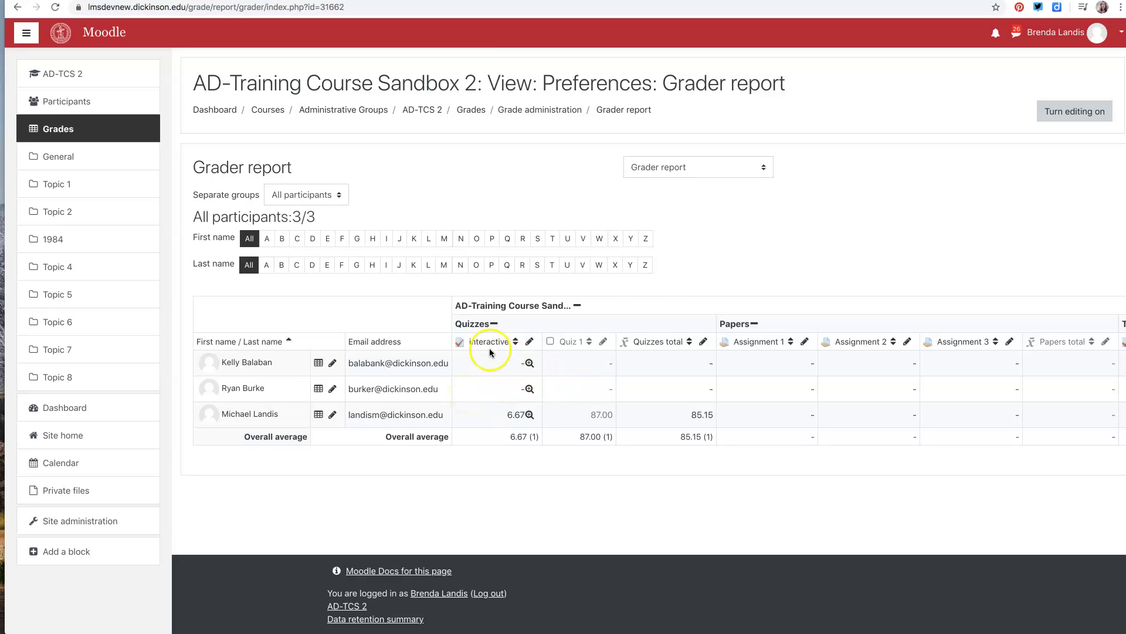
scroll(692, 350, "right", 10)
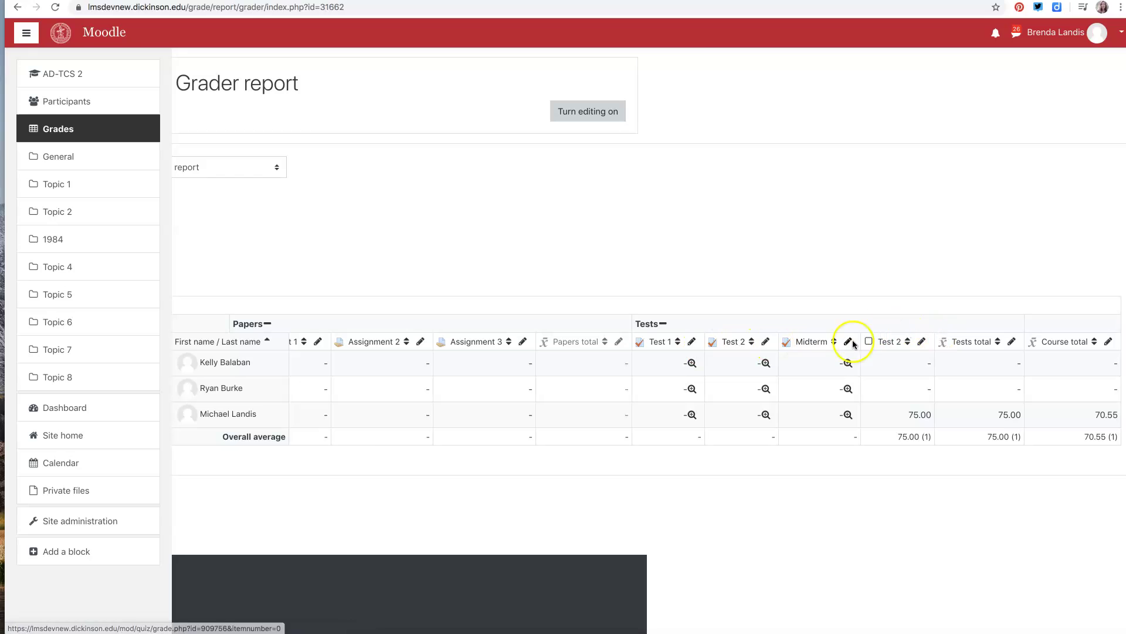
left_click(810, 344)
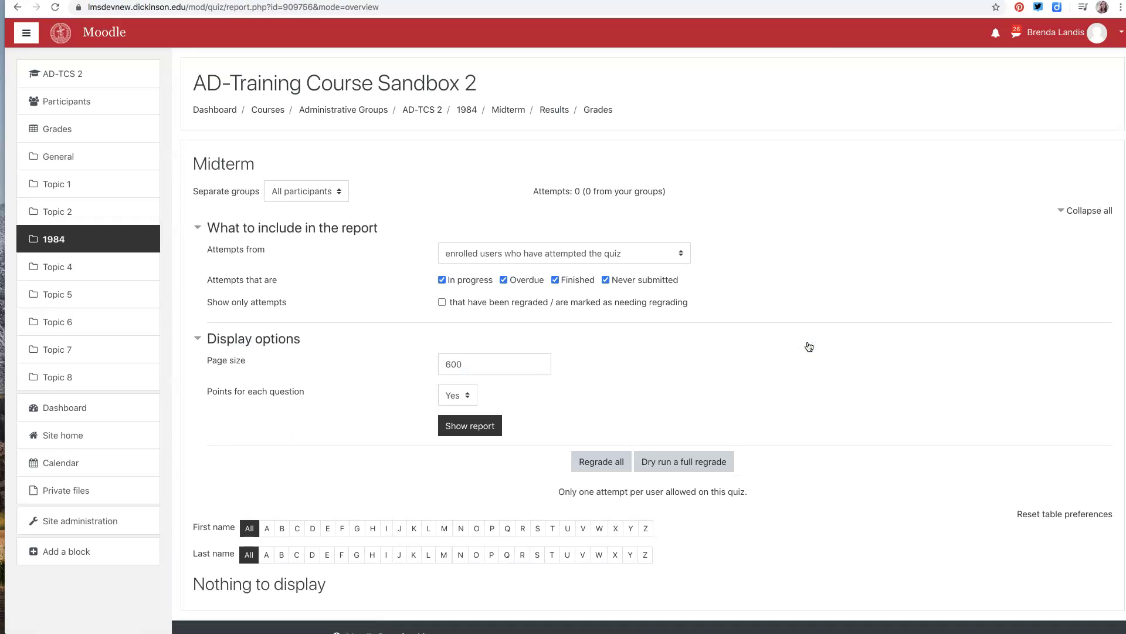
scroll(806, 346, "down", 2)
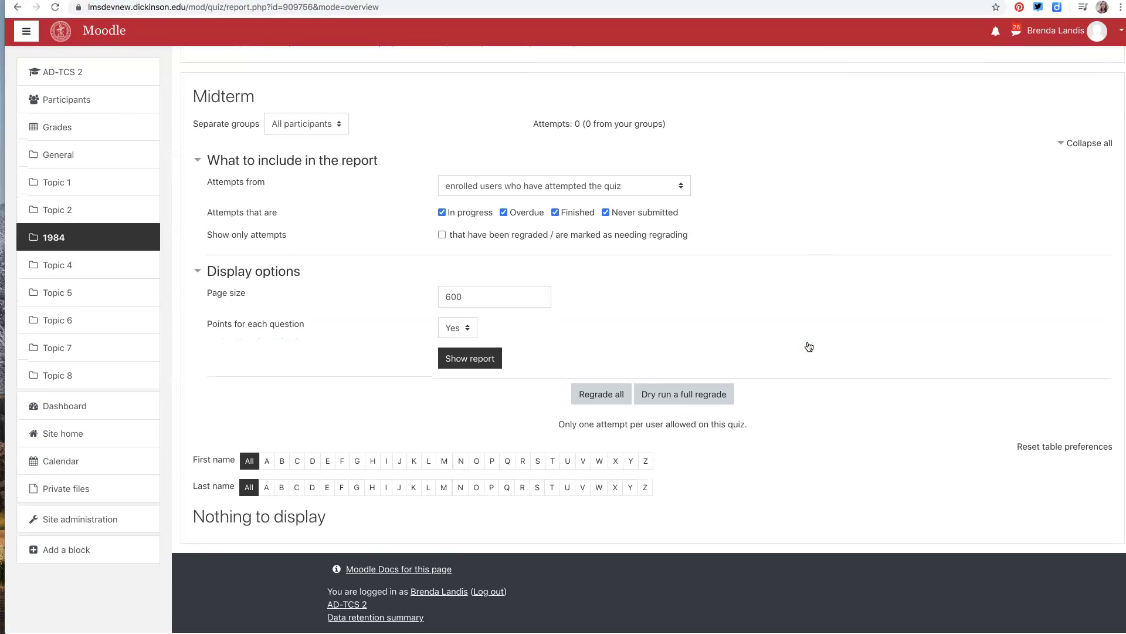
left_click(17, 7)
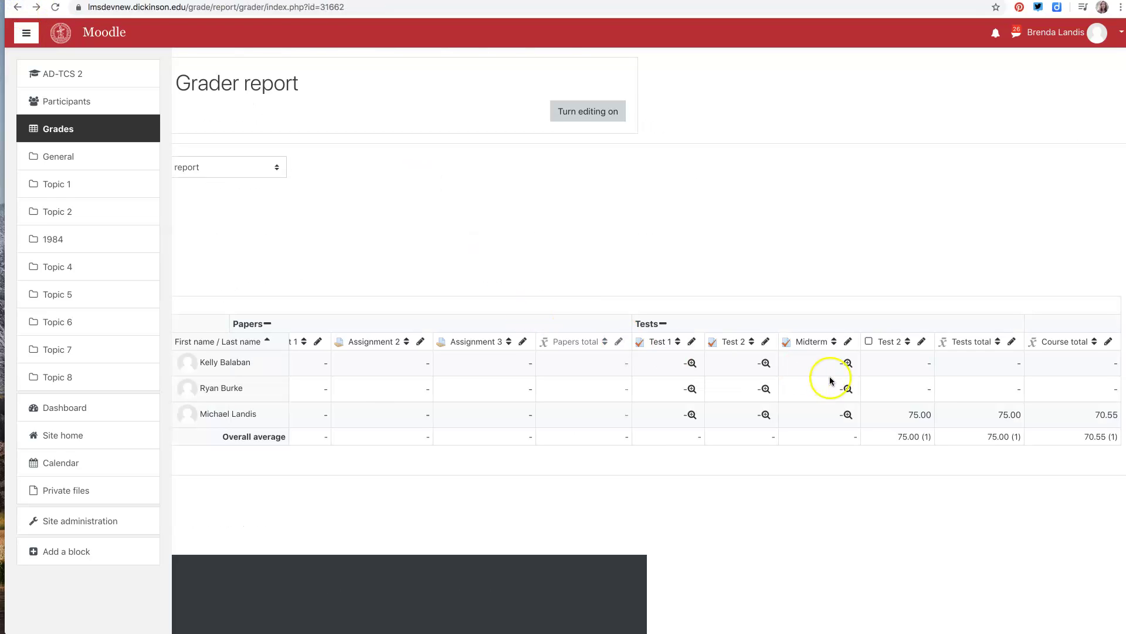
Step: View the Test 1 attempts report from the Tests category and return to the grader report
left_click(657, 344)
scroll(551, 439, "down", 3)
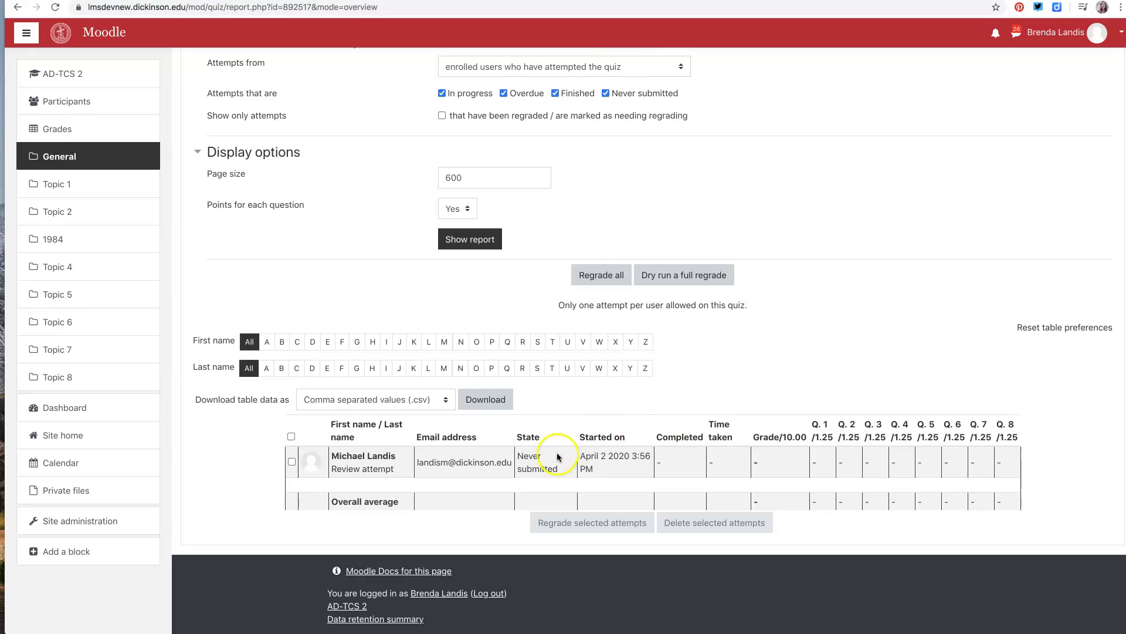
scroll(673, 405, "up", 1)
scroll(671, 403, "up", 3)
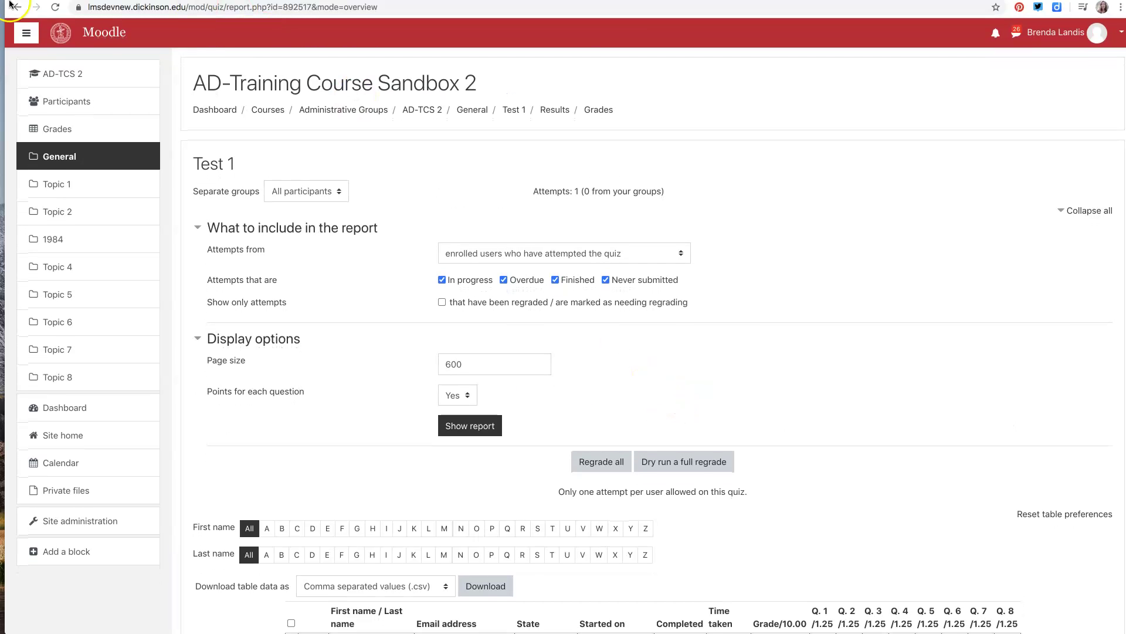
left_click(18, 7)
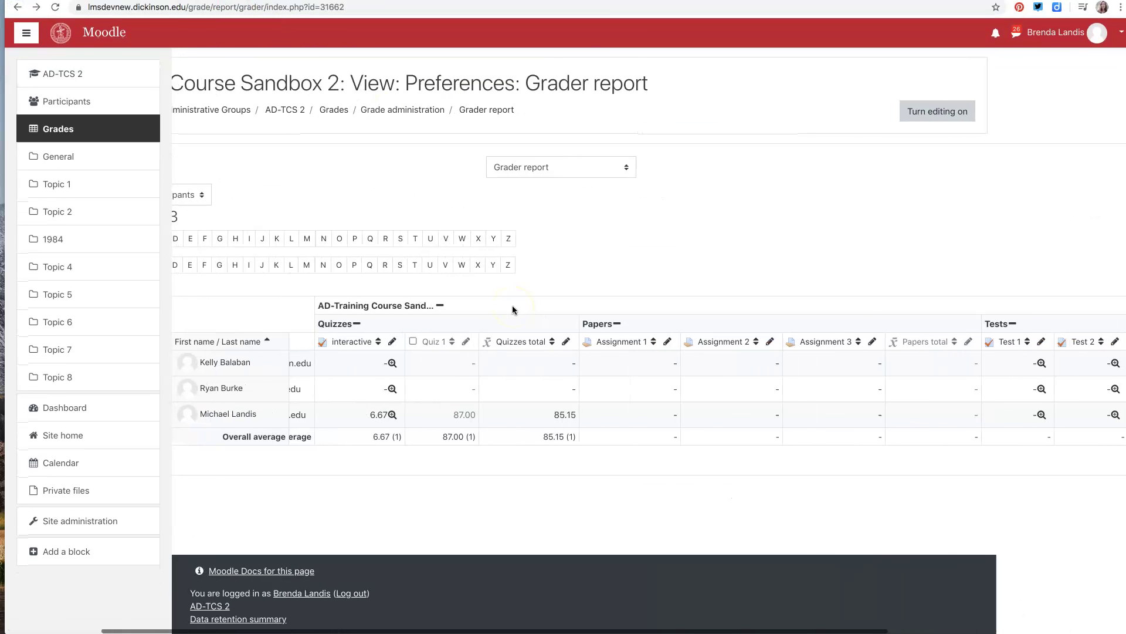
Step: View the grading summary of Assignment 1, return to the grader report and look across its grade columns
left_click(646, 341)
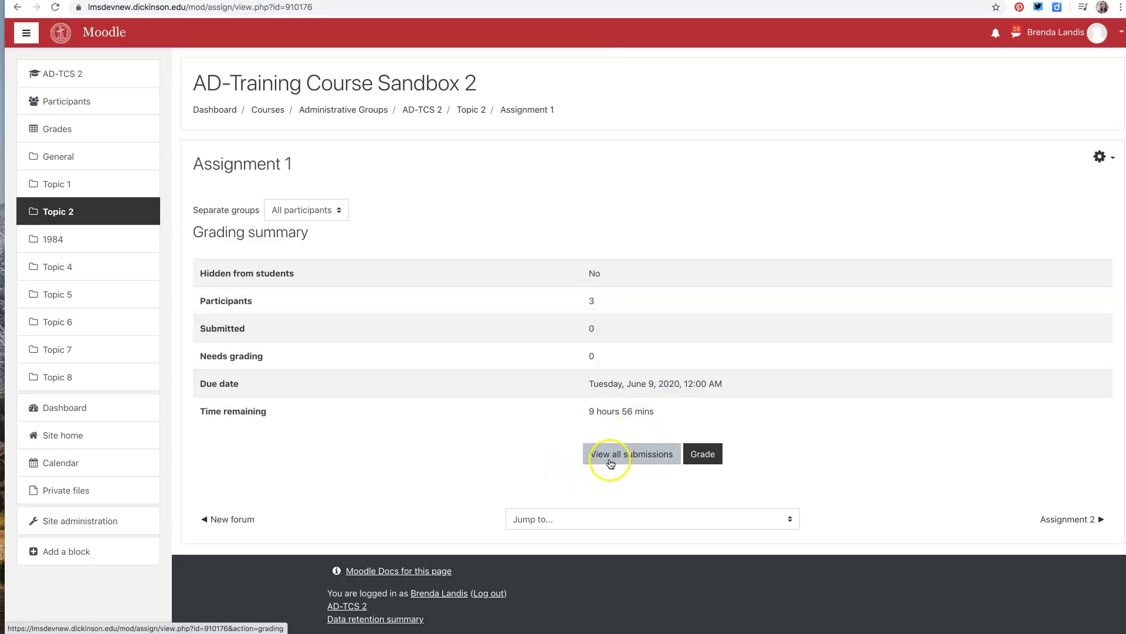
left_click(16, 7)
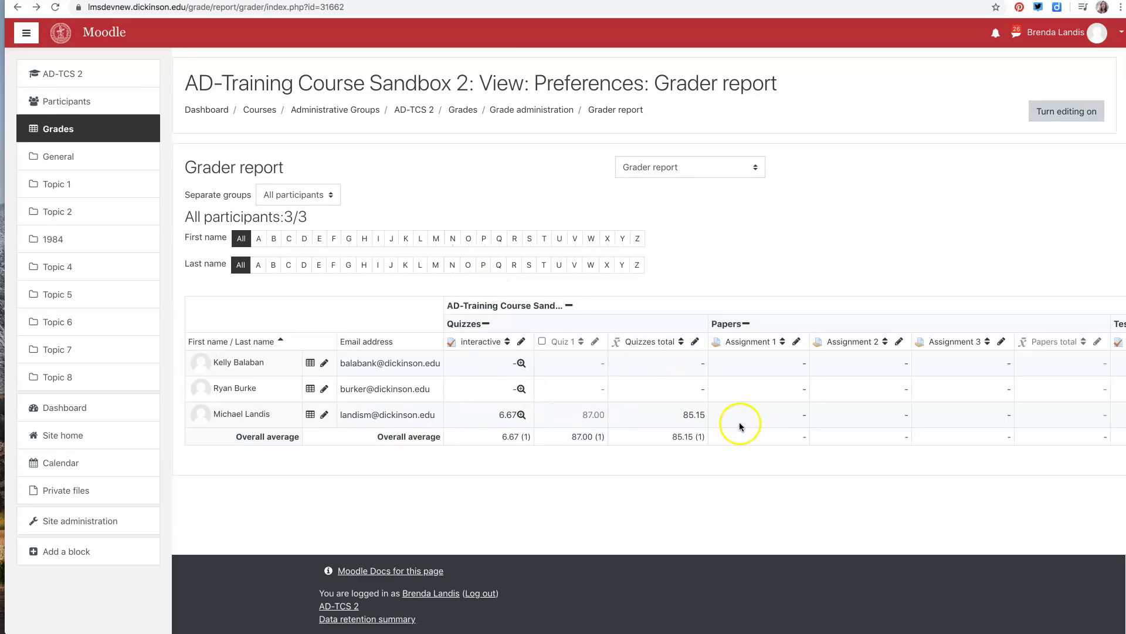
scroll(739, 421, "right", 10)
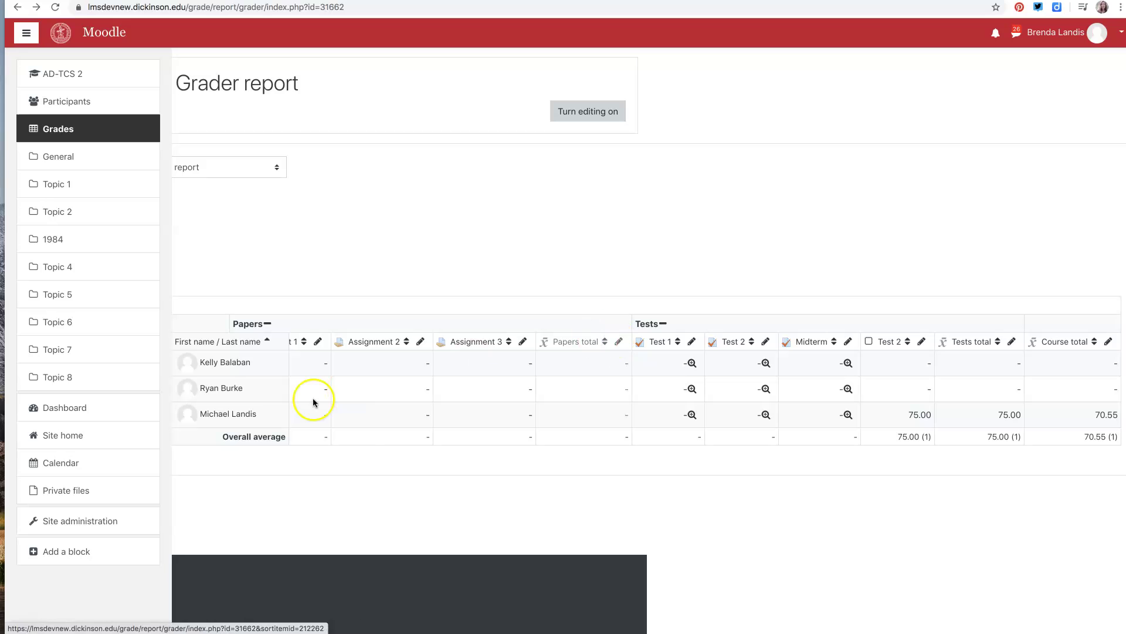
scroll(482, 405, "left", 10)
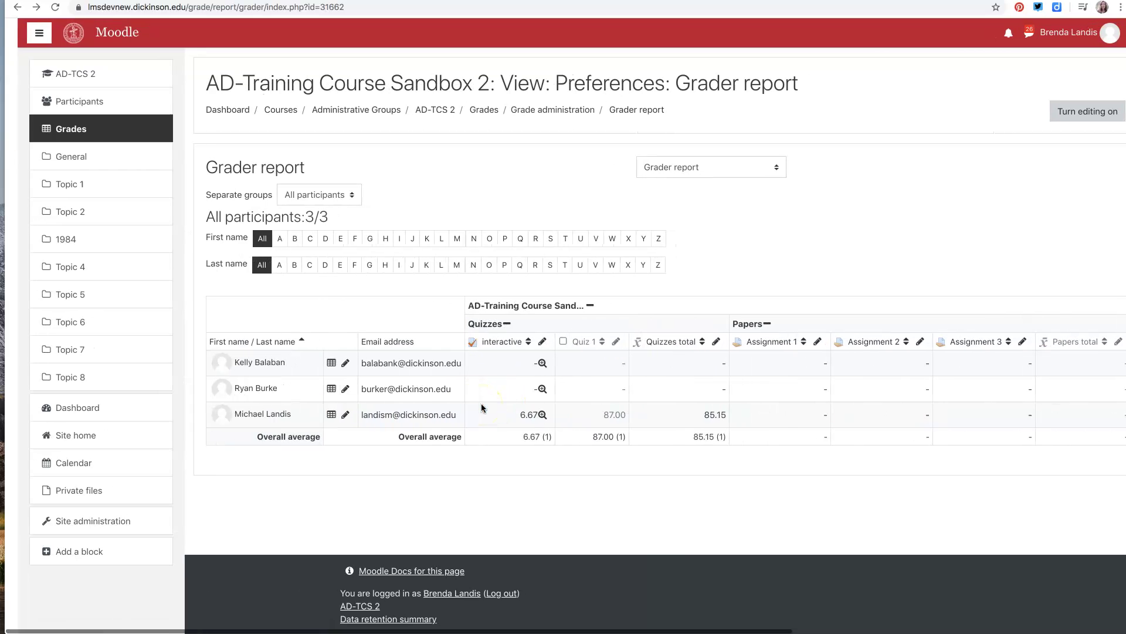
Step: Review the grade views available for the course and the separate groups offered for filtering, keeping the grader report for all participants
left_click(689, 168)
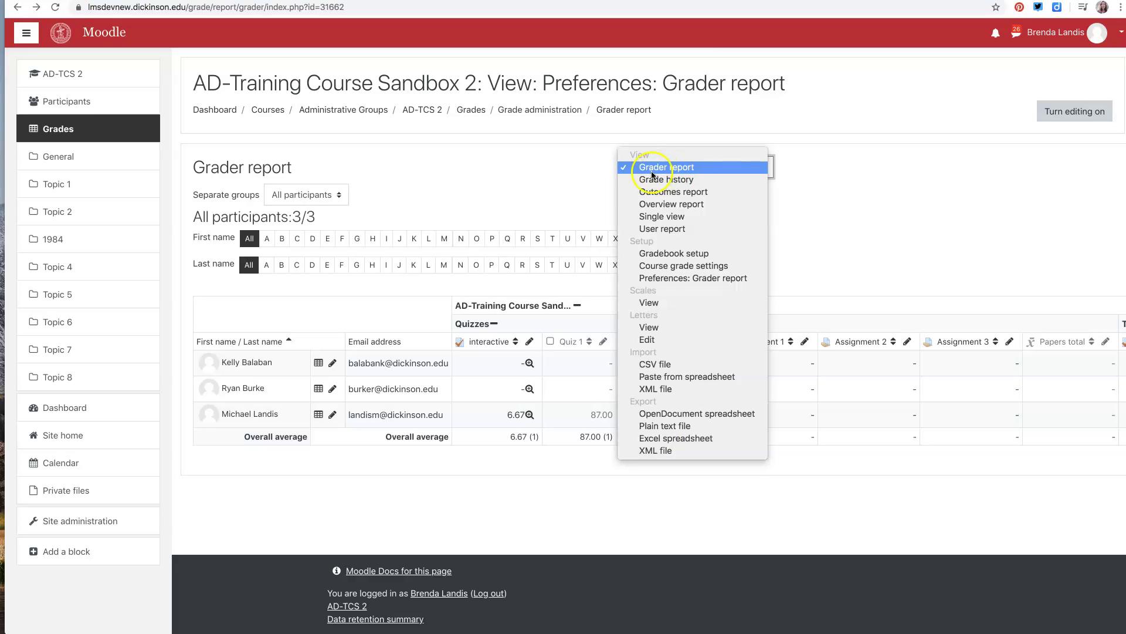
left_click(447, 202)
left_click(296, 198)
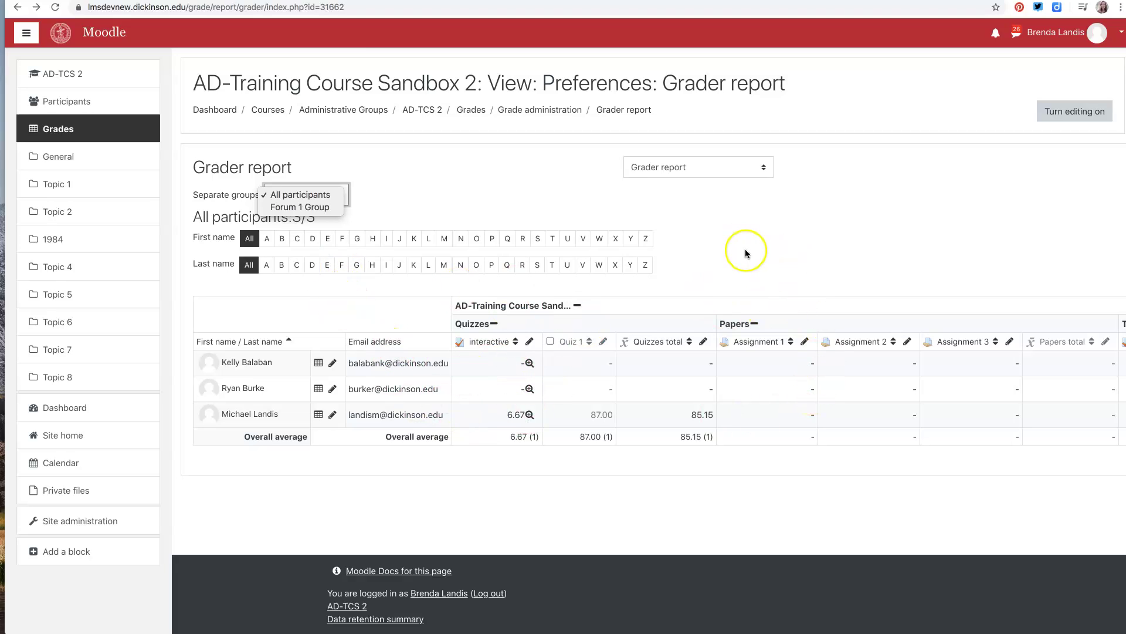
left_click(698, 185)
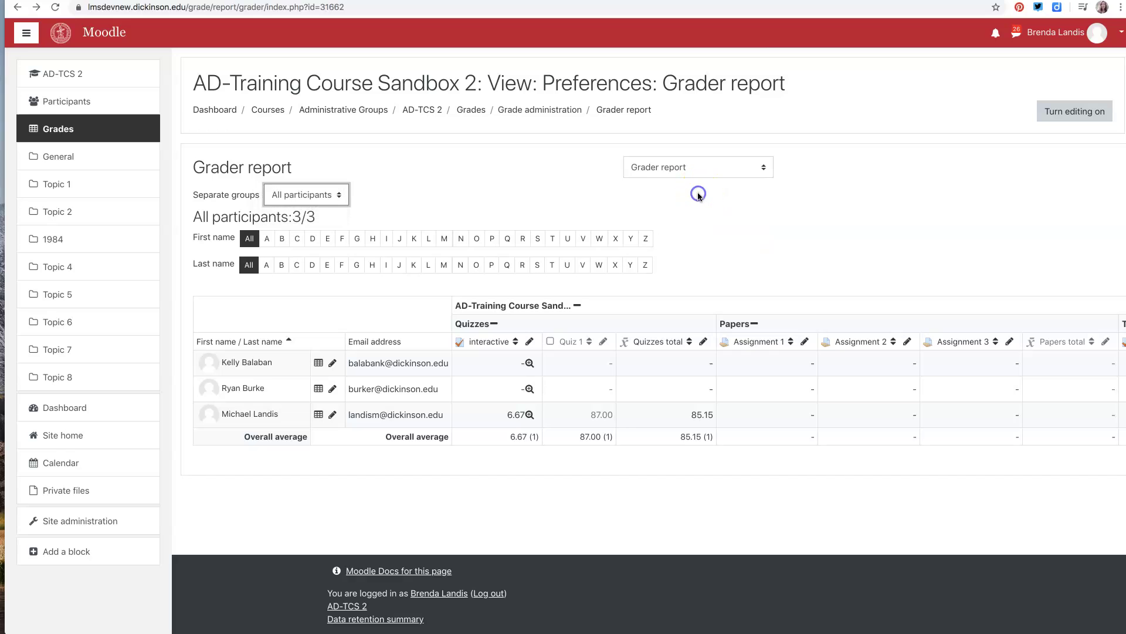
Step: Switch to Gradebook setup and review the Quizzes, Papers and Tests categories with their weights
left_click(750, 168)
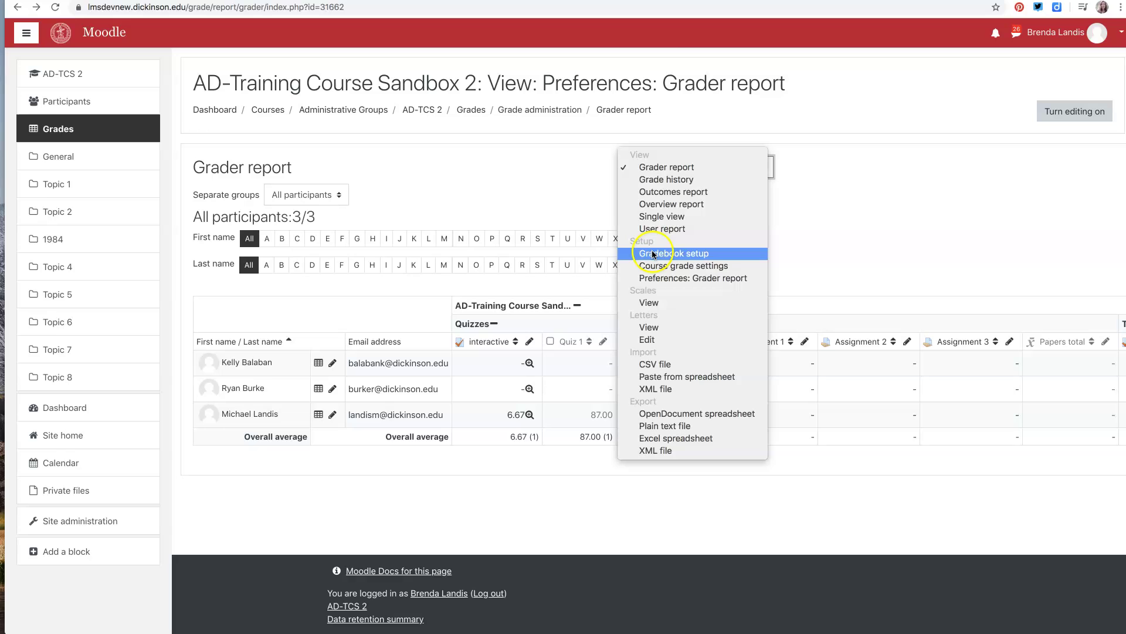
left_click(702, 253)
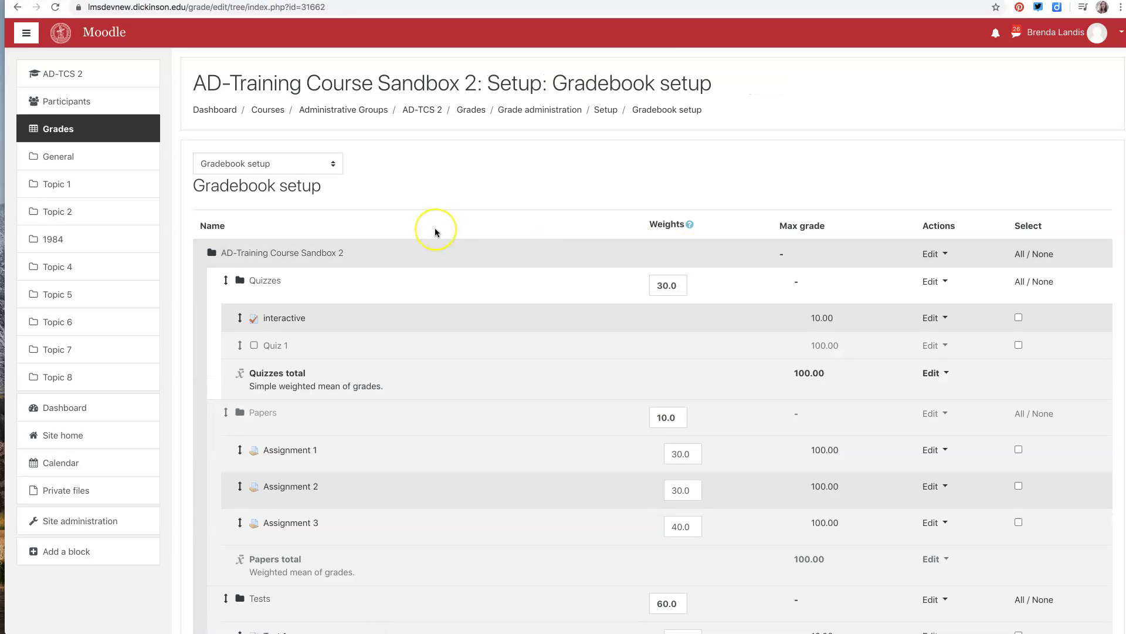
scroll(434, 229, "down", 5)
scroll(435, 233, "up", 3)
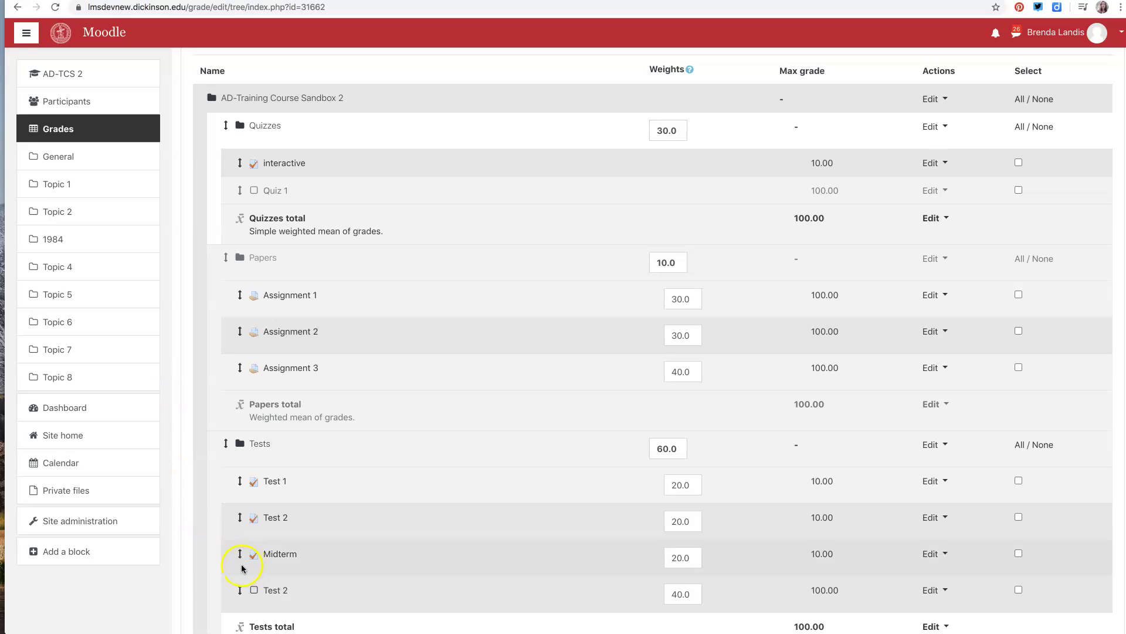
Step: Open the settings of the top-level AD-Training Course Sandbox 2 category and read the help on aggregation
left_click(938, 101)
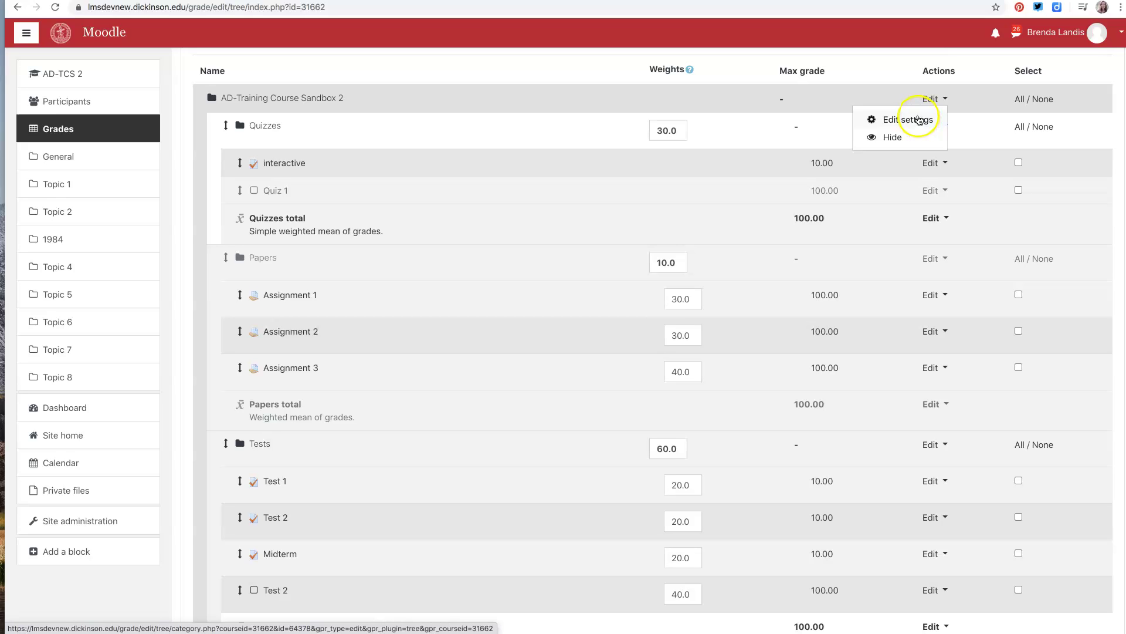
left_click(919, 120)
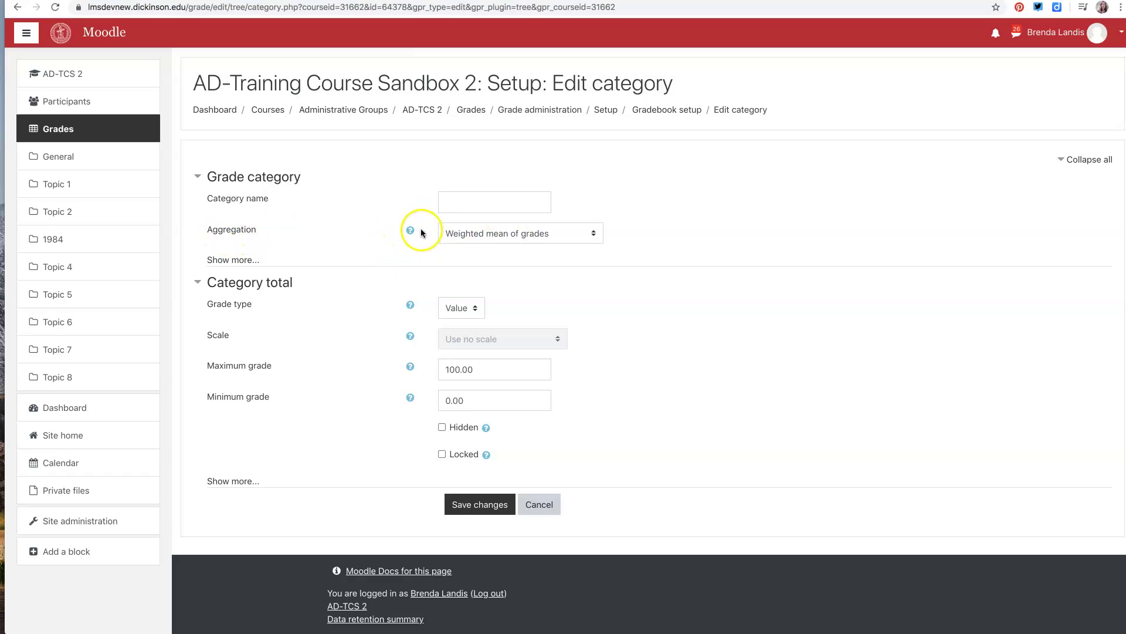
left_click(409, 231)
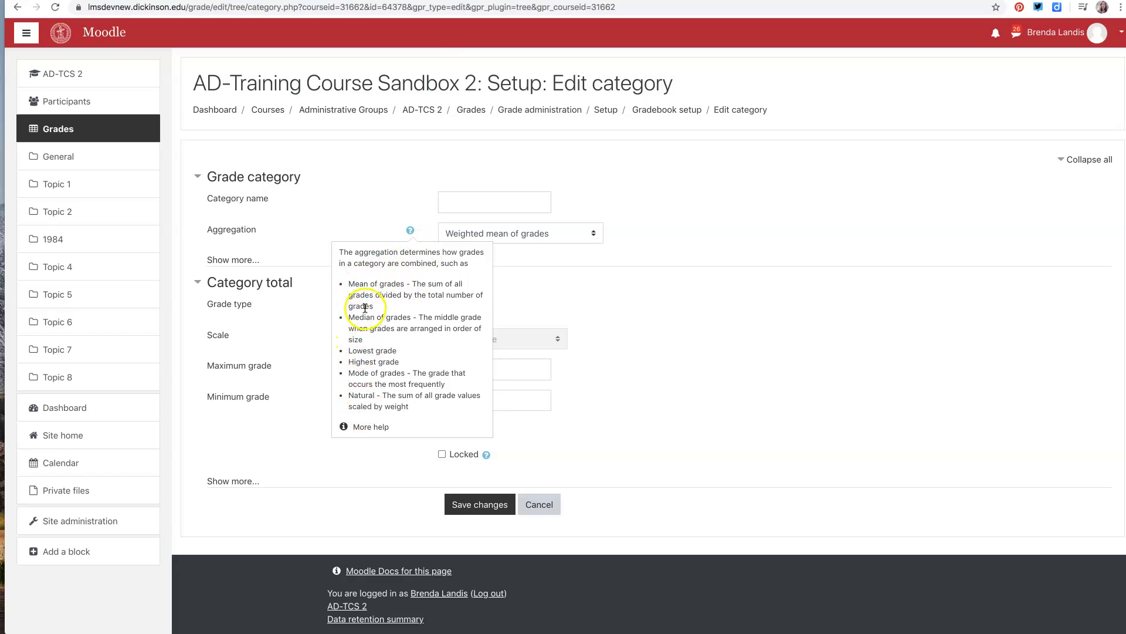
left_click(562, 273)
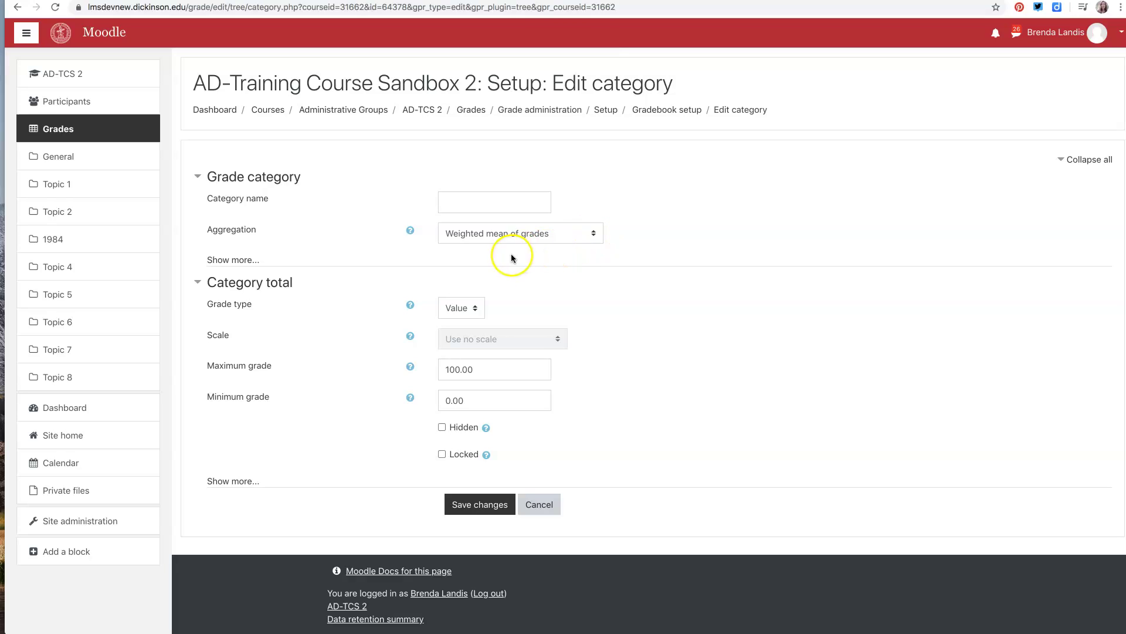
Step: Review the grade type choices for the course's category total, keep Value and save the category settings
left_click(477, 309)
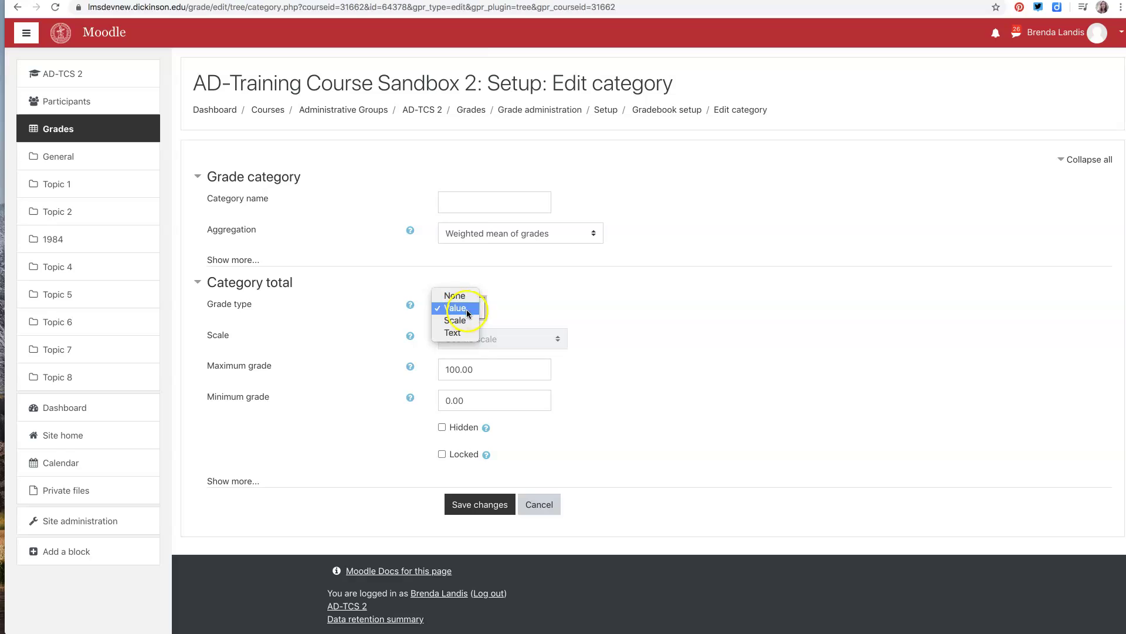
left_click(516, 307)
left_click(476, 309)
left_click(516, 293)
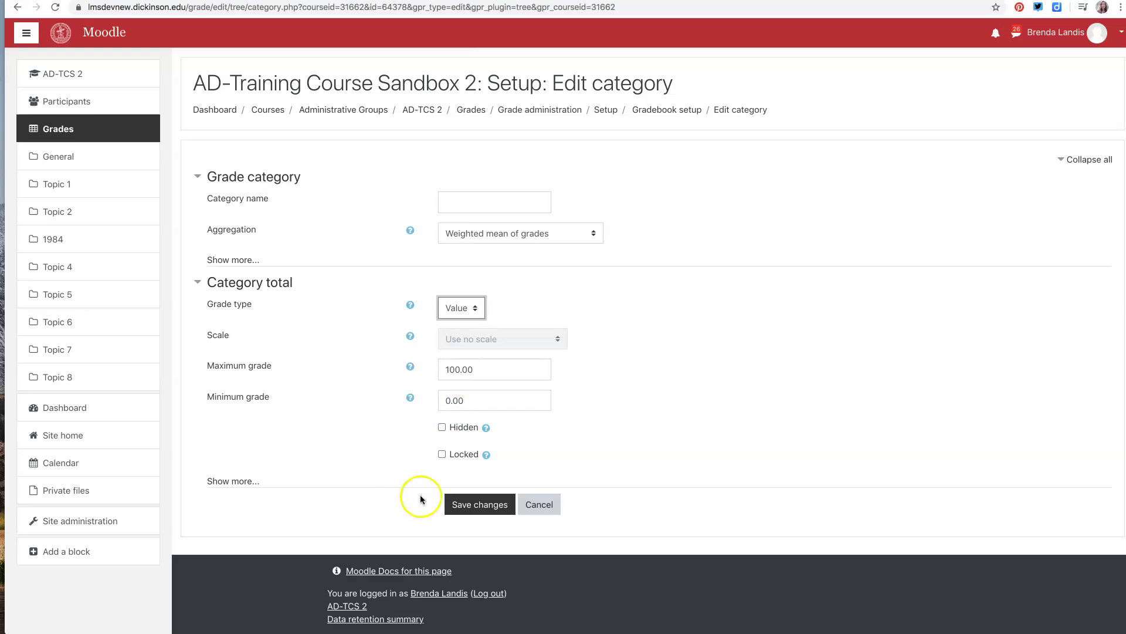
left_click(488, 514)
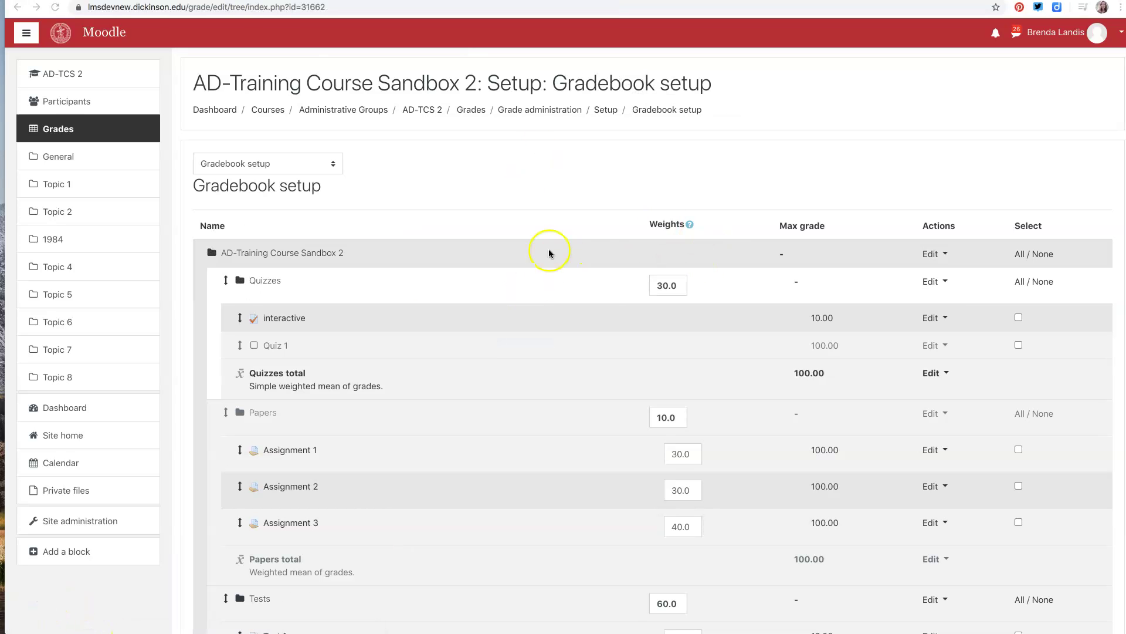
Step: Read the help on weights and examine the grade categories and their items in the gradebook setup
left_click(690, 225)
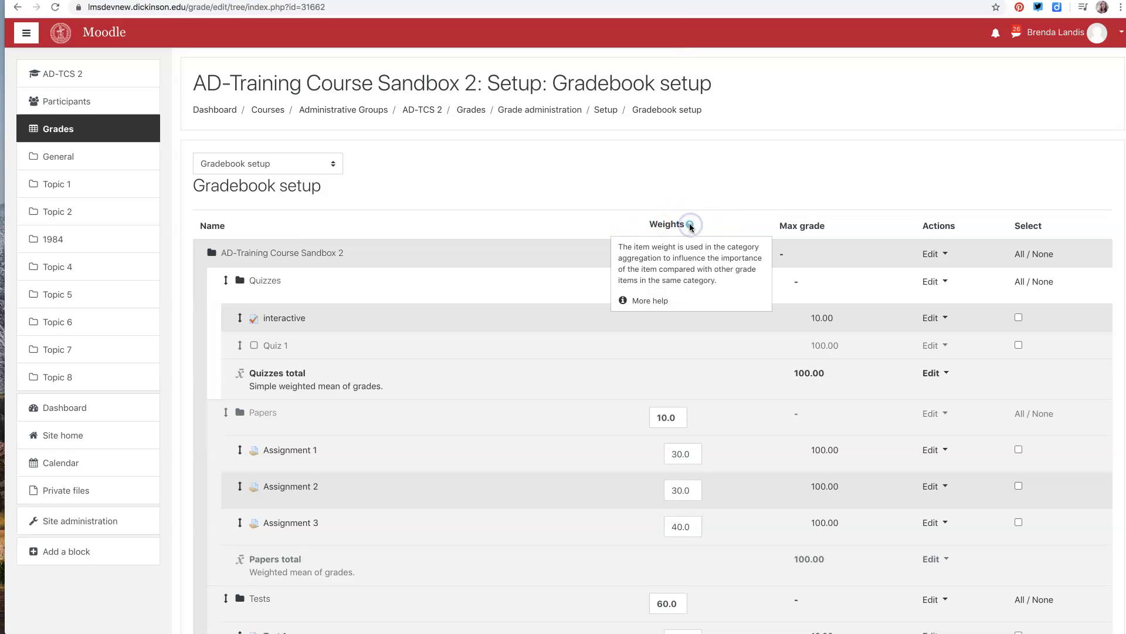
left_click(596, 217)
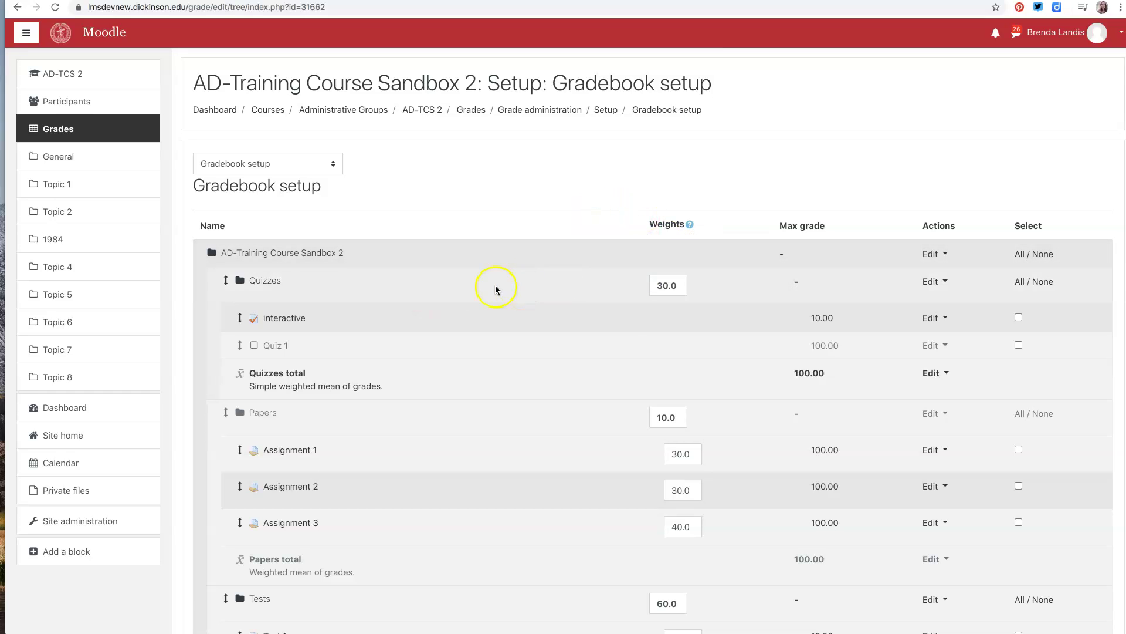
scroll(486, 287, "down", 3)
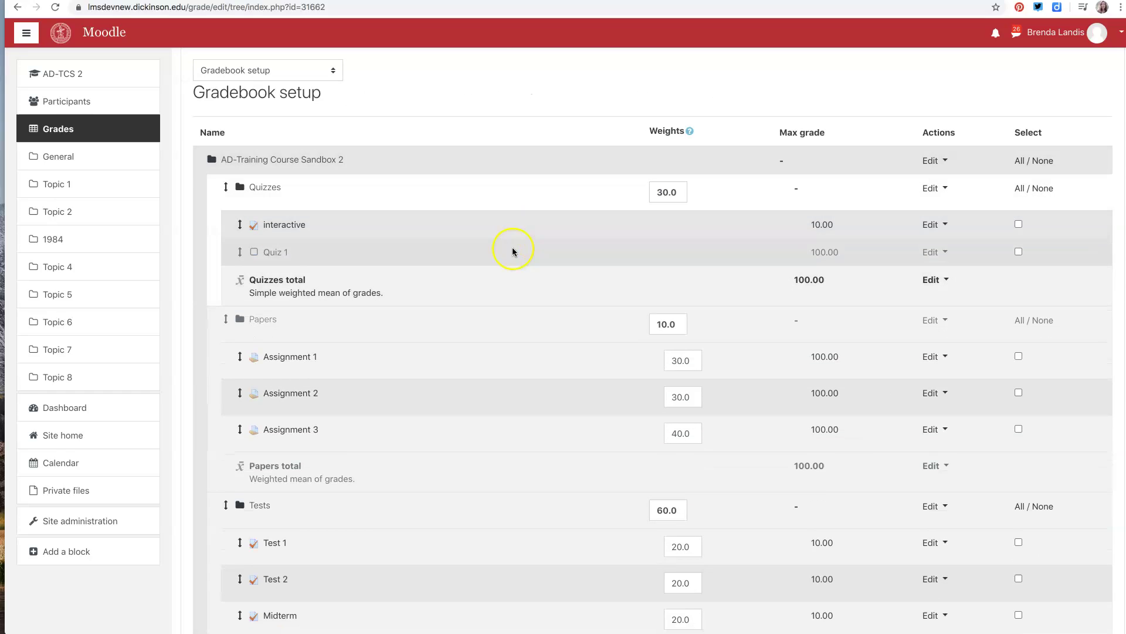
scroll(514, 251, "up", 1)
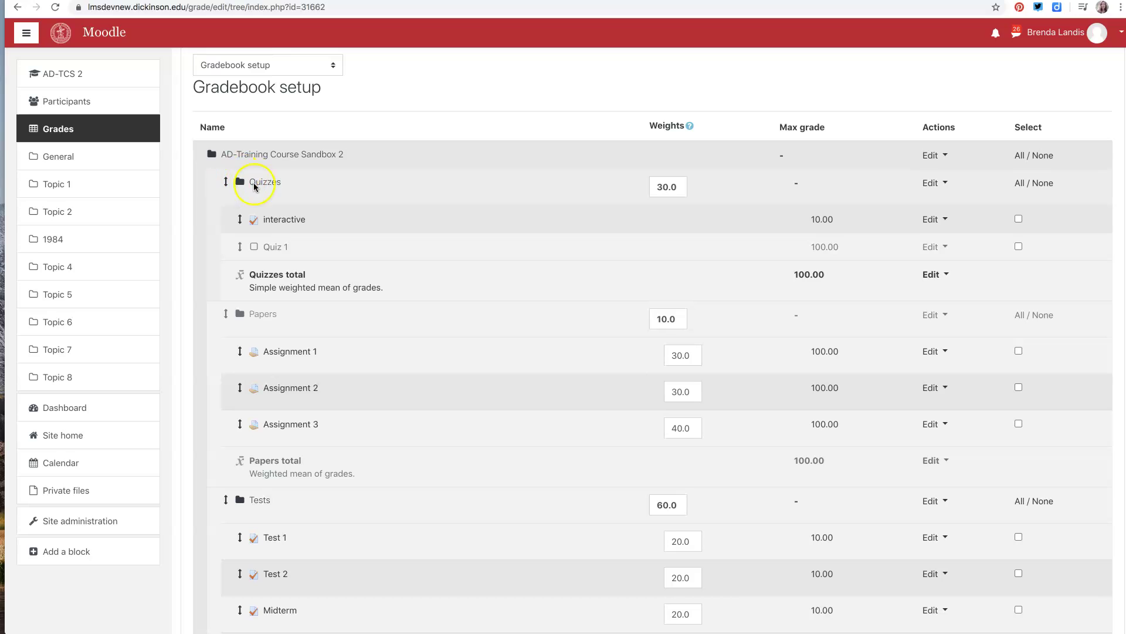
left_click_drag(247, 184, 277, 427)
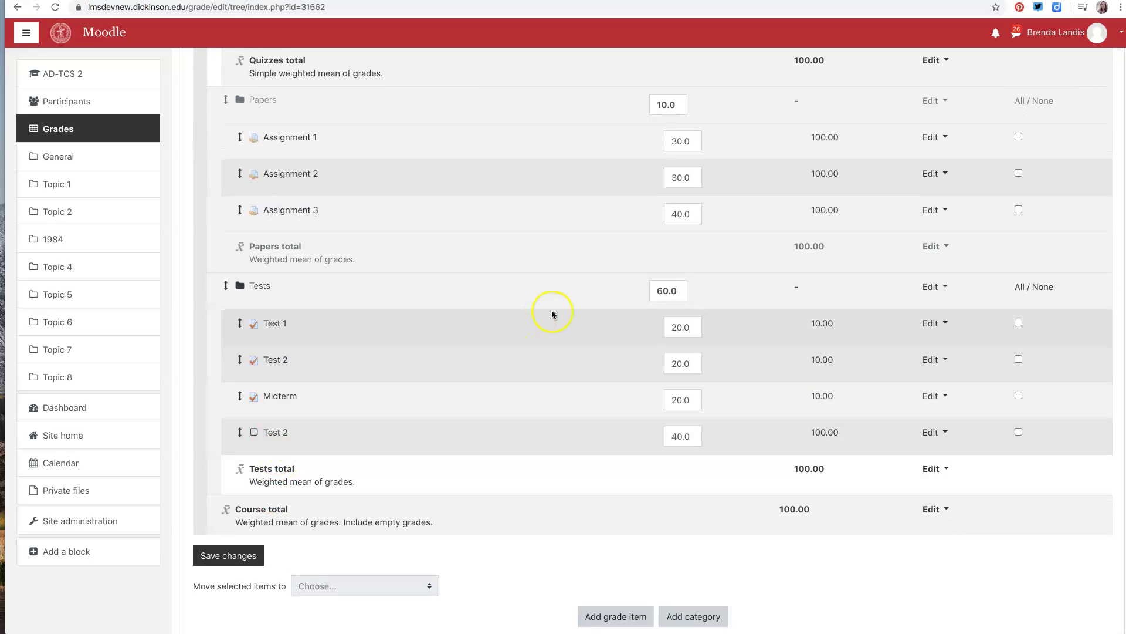
scroll(495, 247, "up", 5)
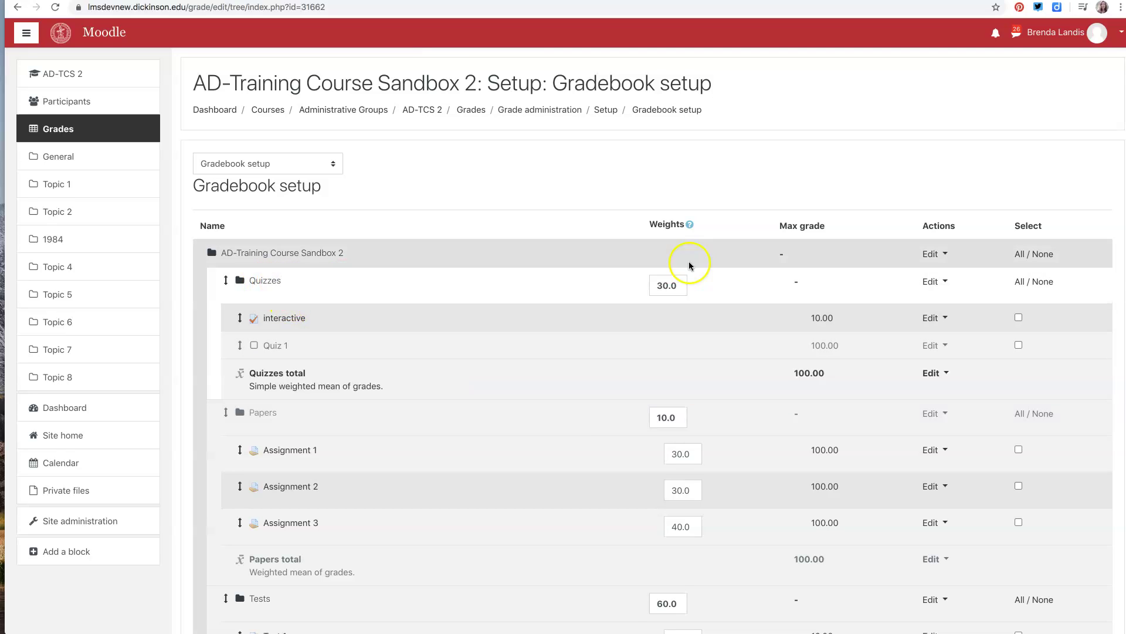
Step: Check the aggregation in the Quizzes category settings, save them, and review the weights of the Papers and Tests items
left_click(931, 282)
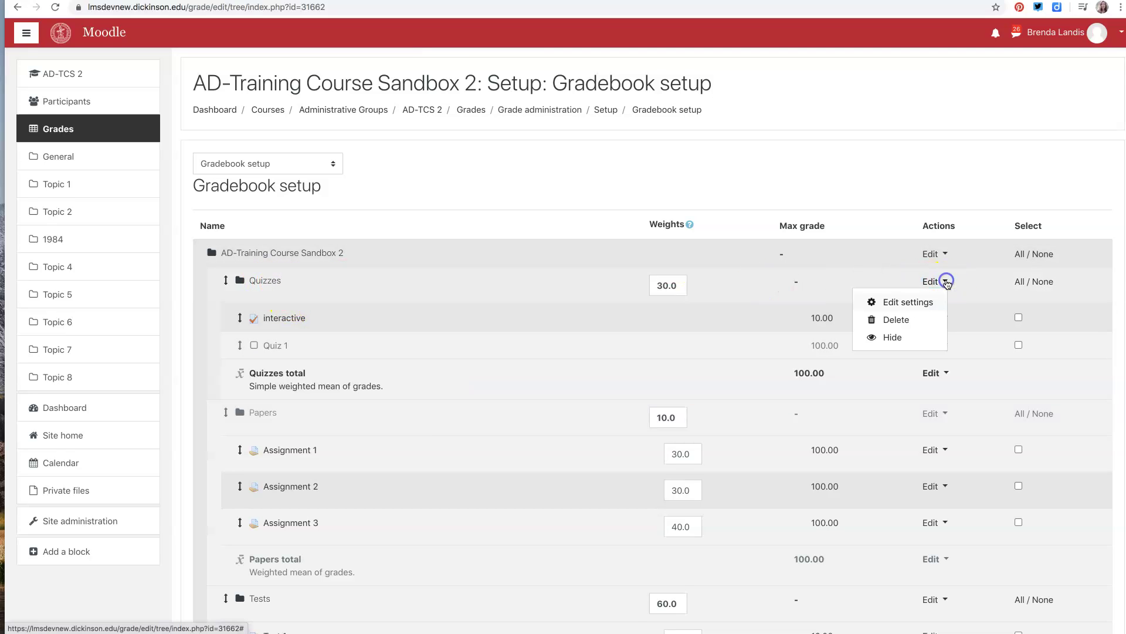
left_click(908, 302)
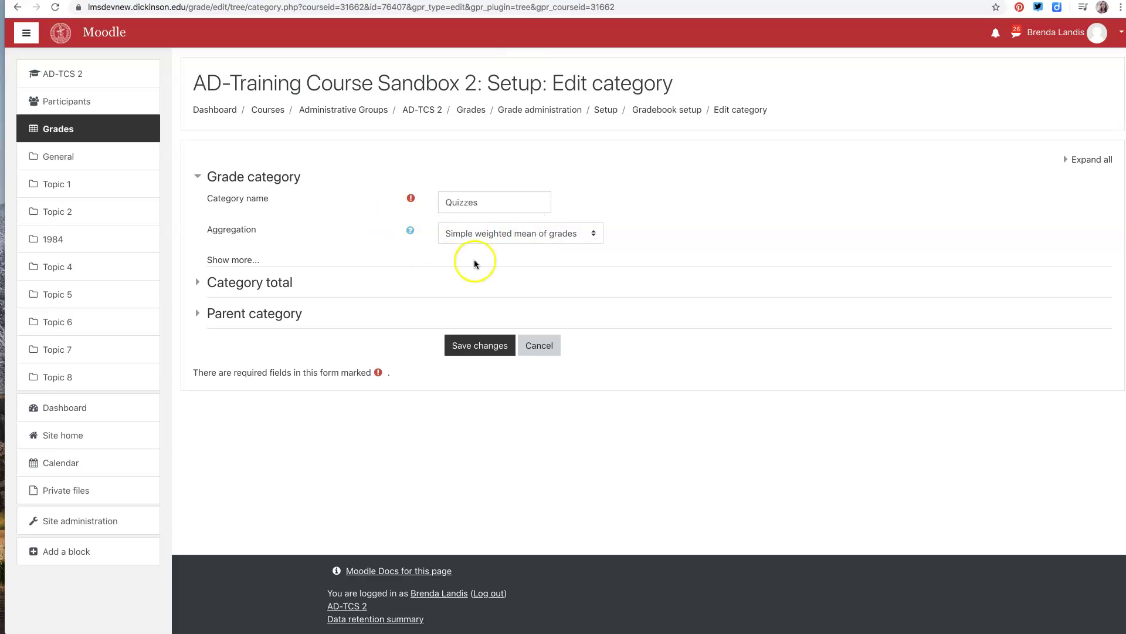
left_click(592, 235)
left_click(478, 346)
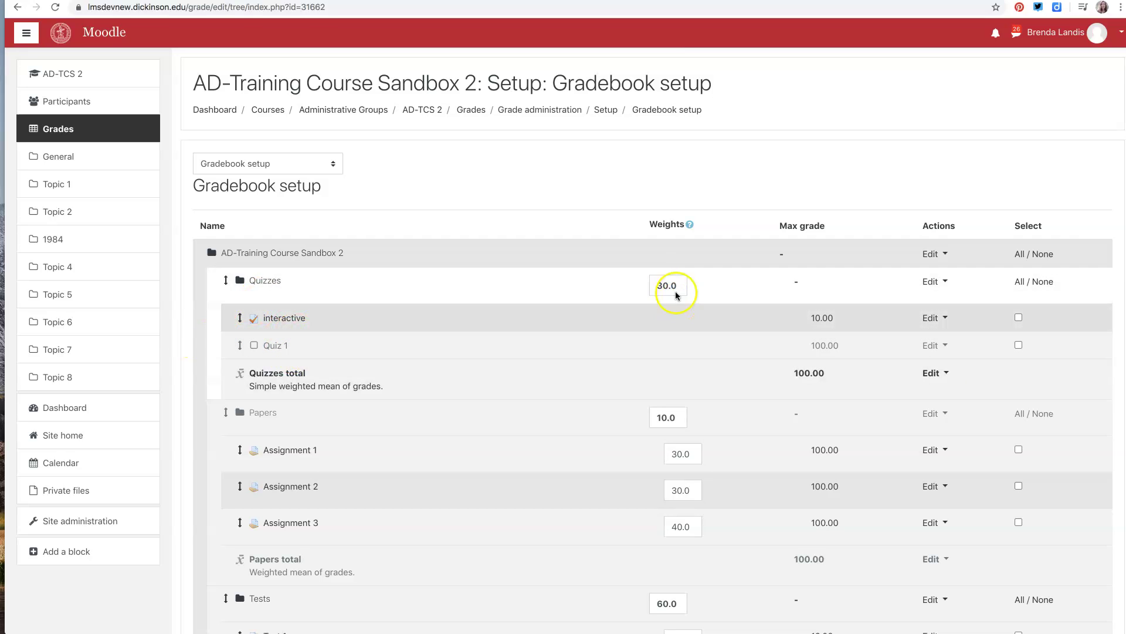
scroll(533, 372, "down", 3)
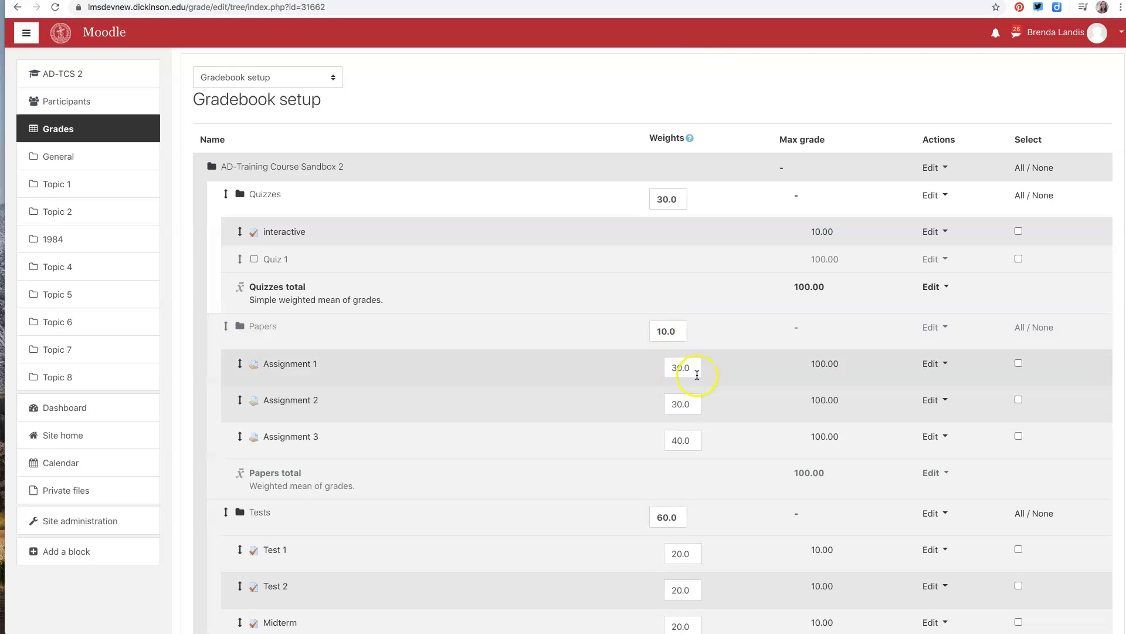
scroll(583, 452, "down", 2)
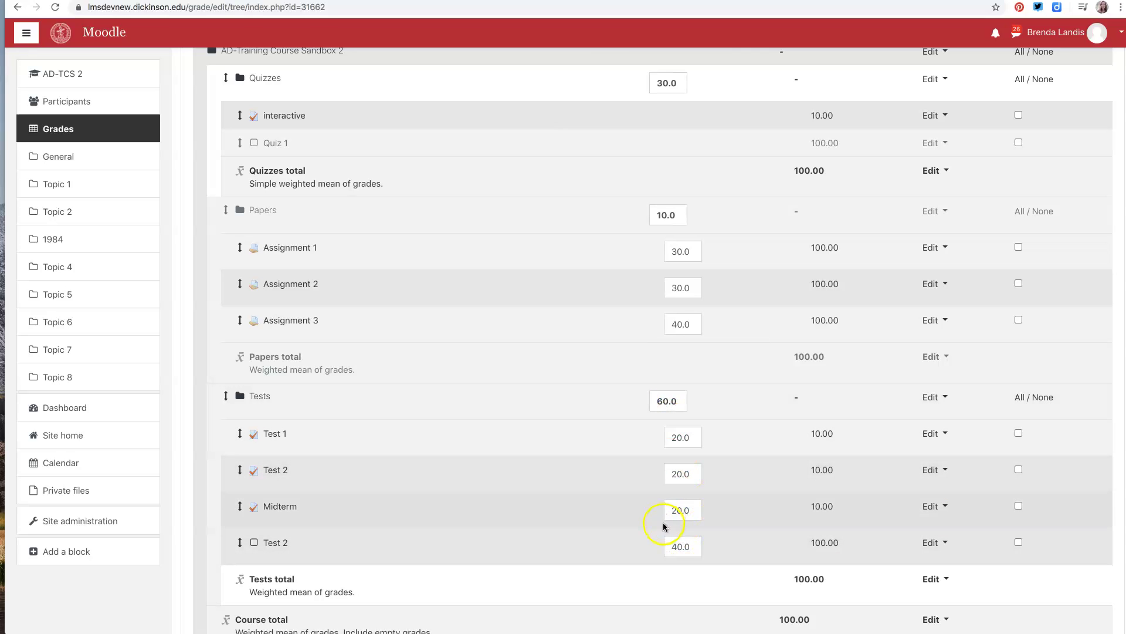
scroll(424, 485, "down", 3)
left_click(612, 548)
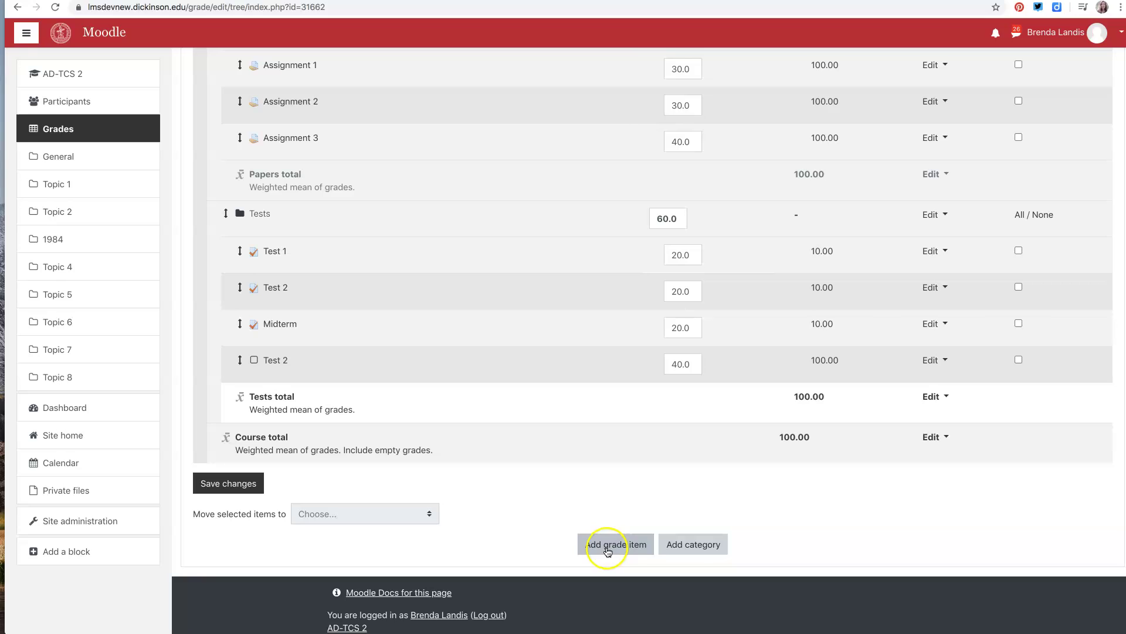
left_click(685, 546)
left_click(465, 204)
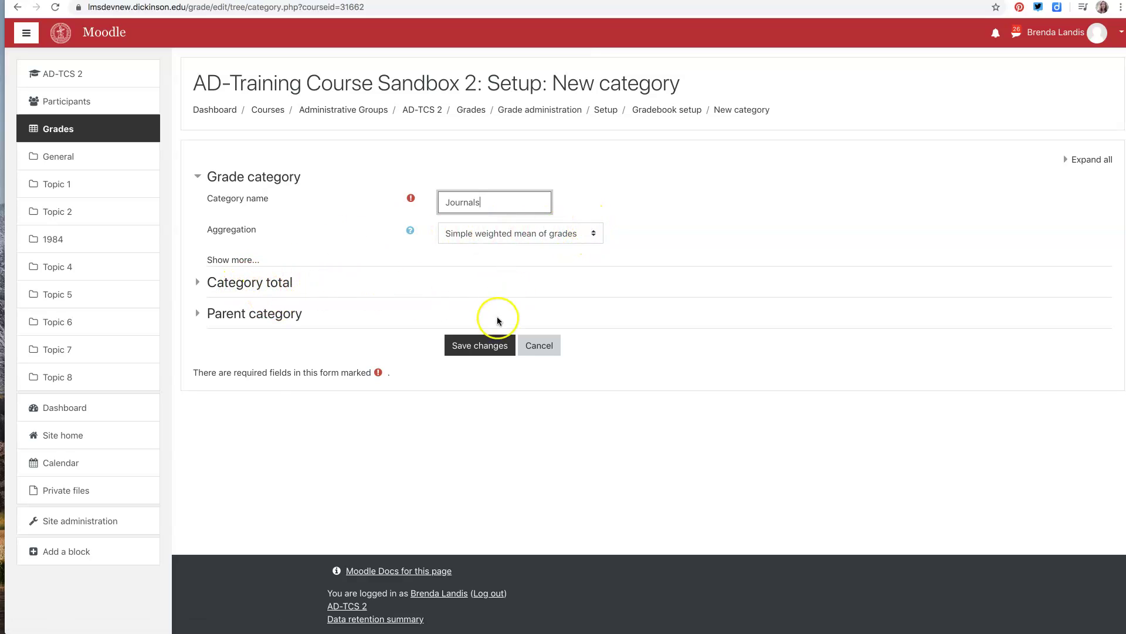
left_click(537, 345)
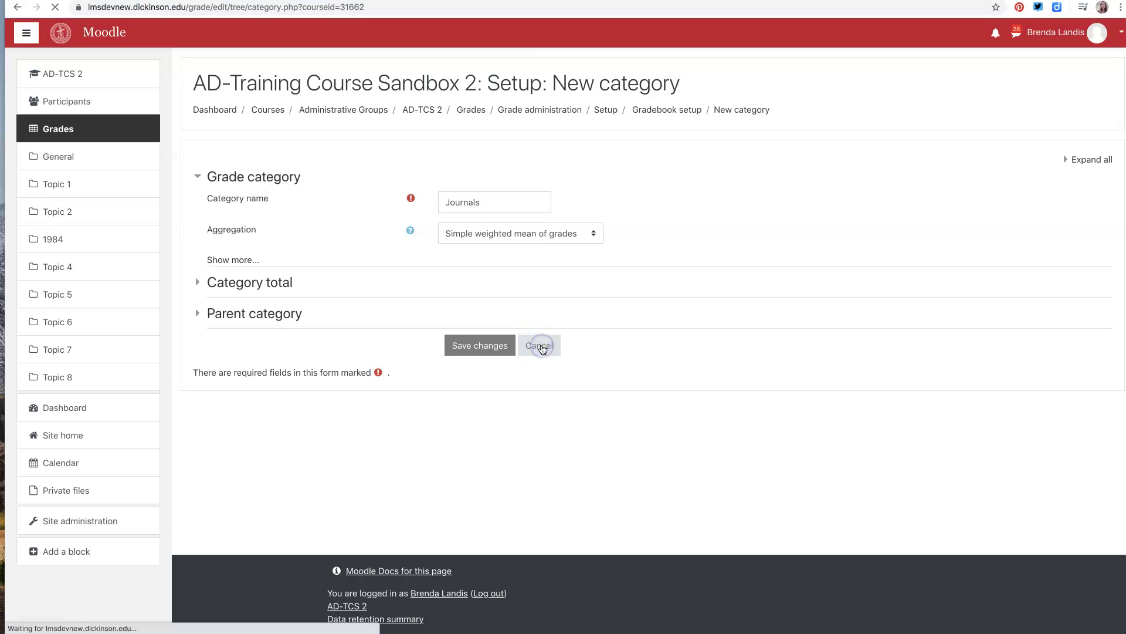
Step: Add a grade item named Assignment 4 to the Papers category and save it
scroll(514, 503, "down", 10)
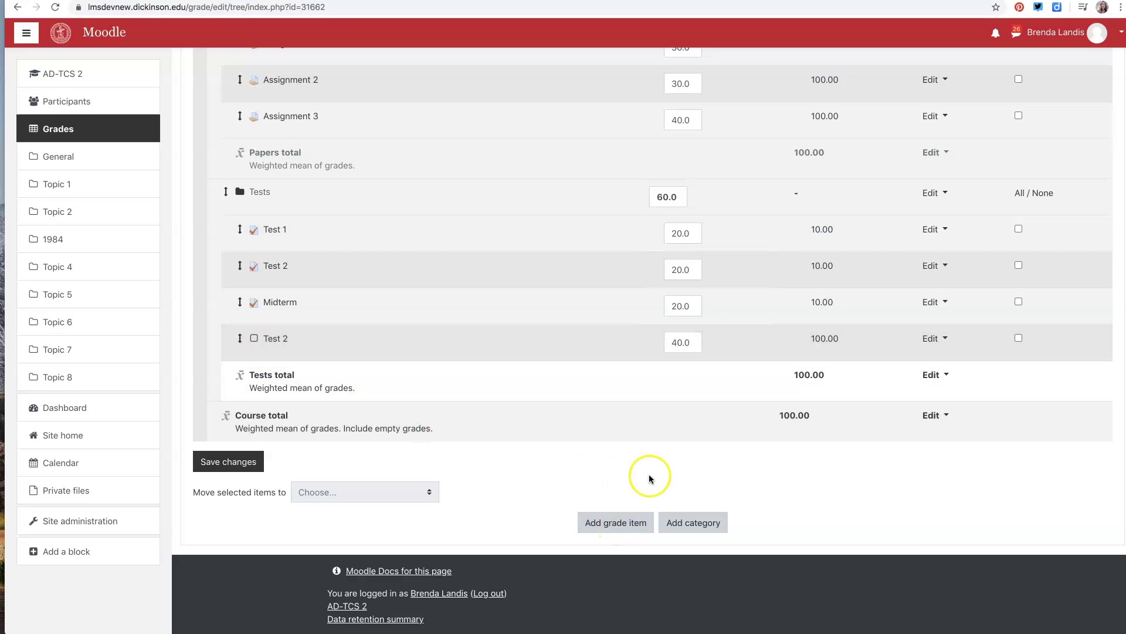
left_click(599, 522)
left_click(500, 210)
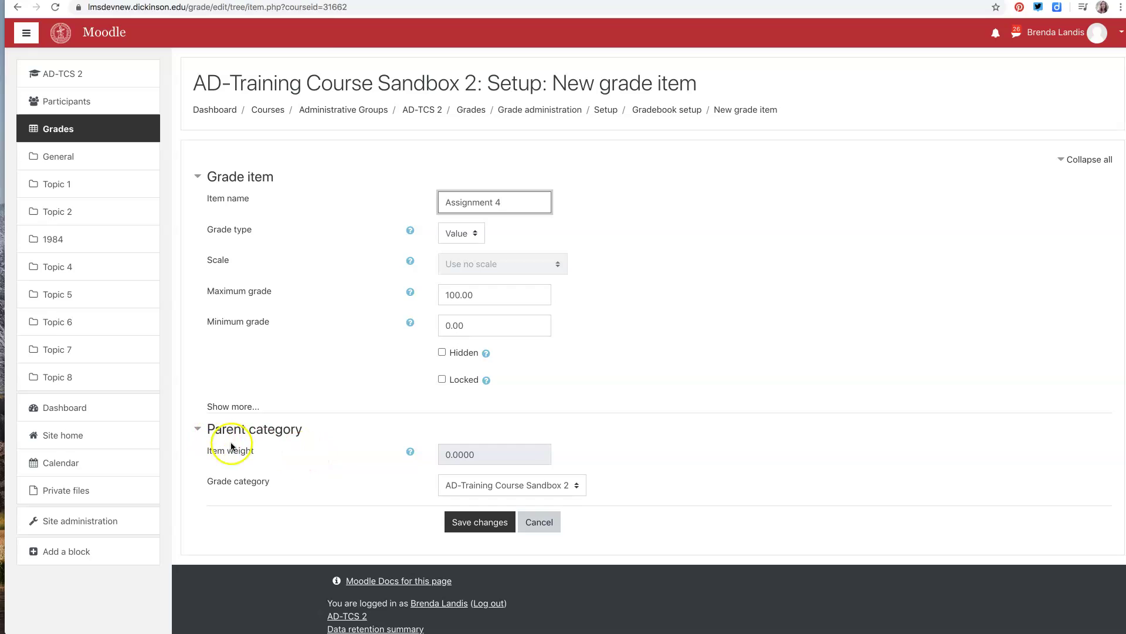
left_click(502, 485)
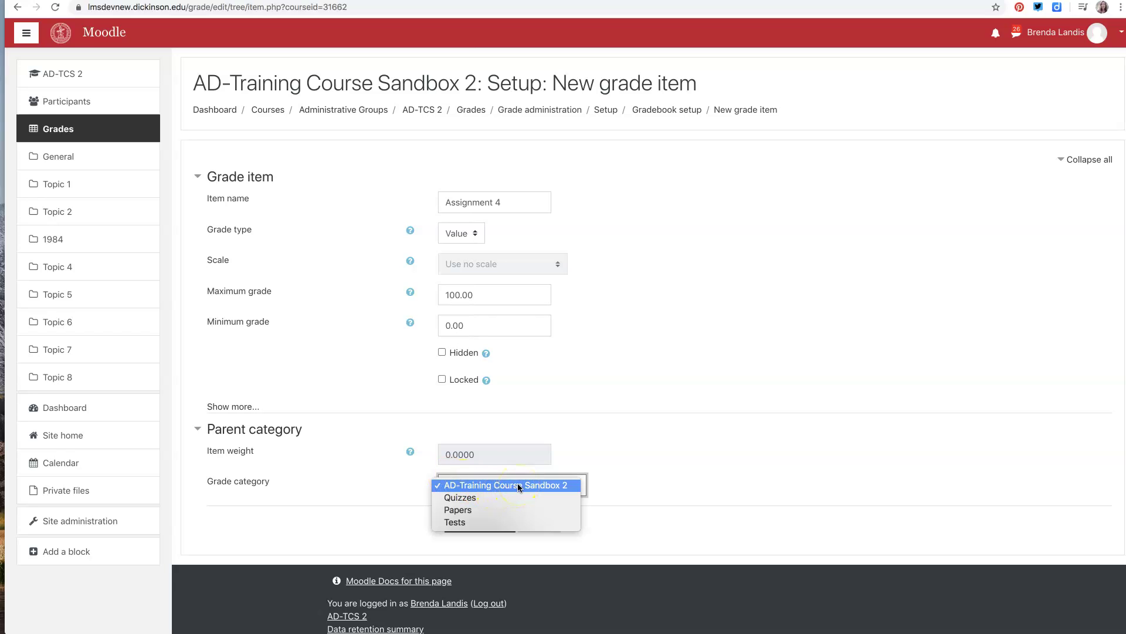
left_click(464, 510)
left_click(481, 525)
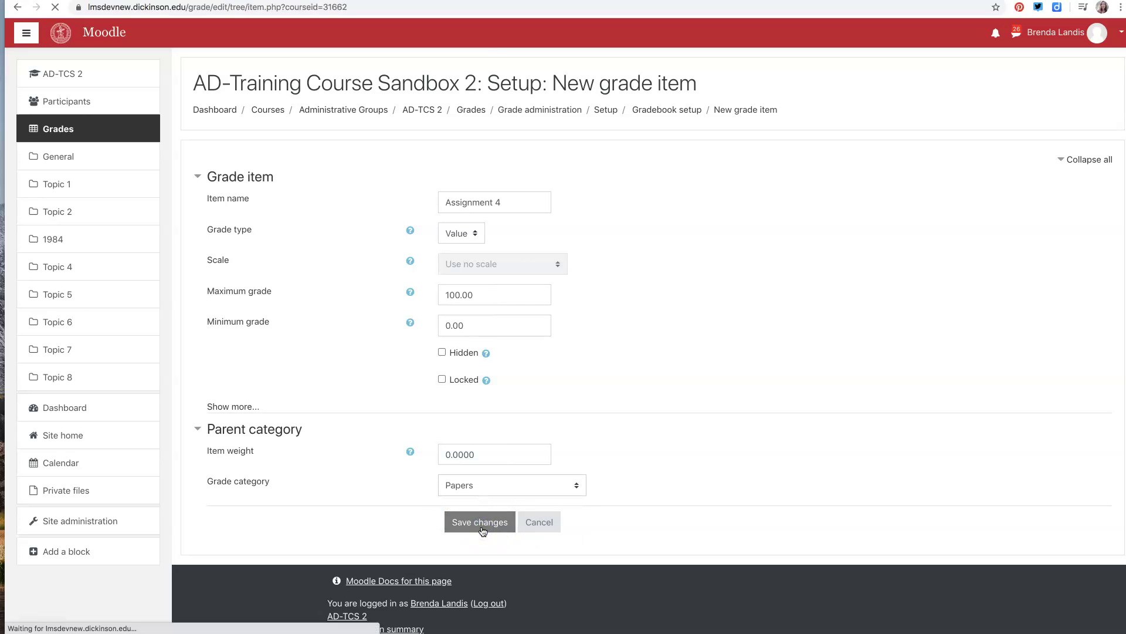
Step: Set the weights of Assignment 3 and Assignment 4 to 20.0 each and save the gradebook setup
scroll(344, 470, "down", 2)
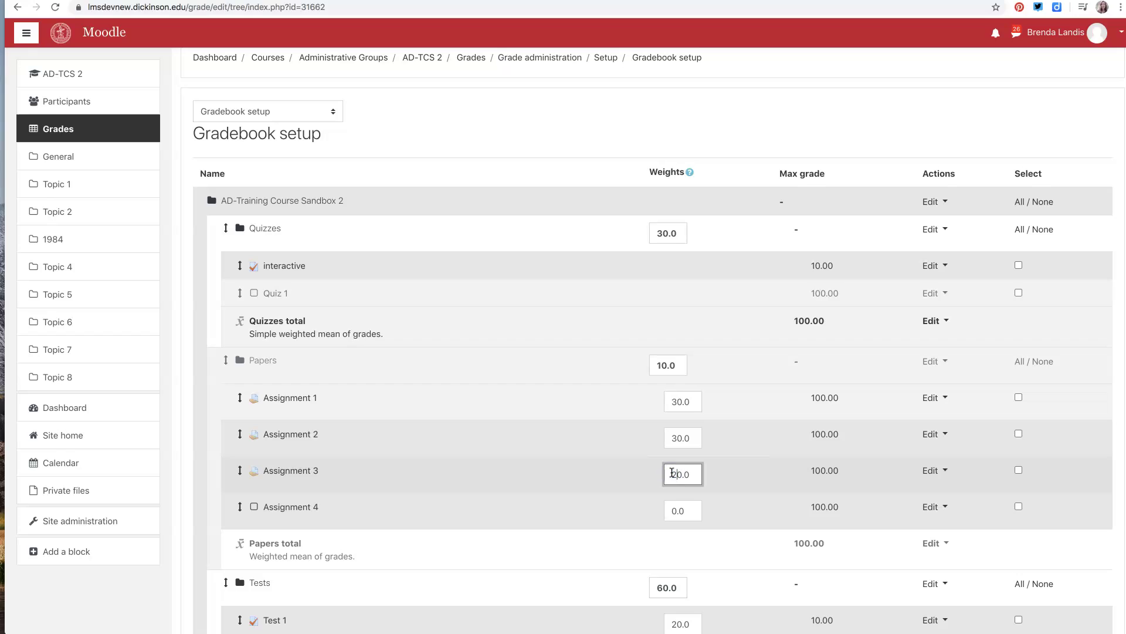
left_click_drag(678, 511, 660, 515)
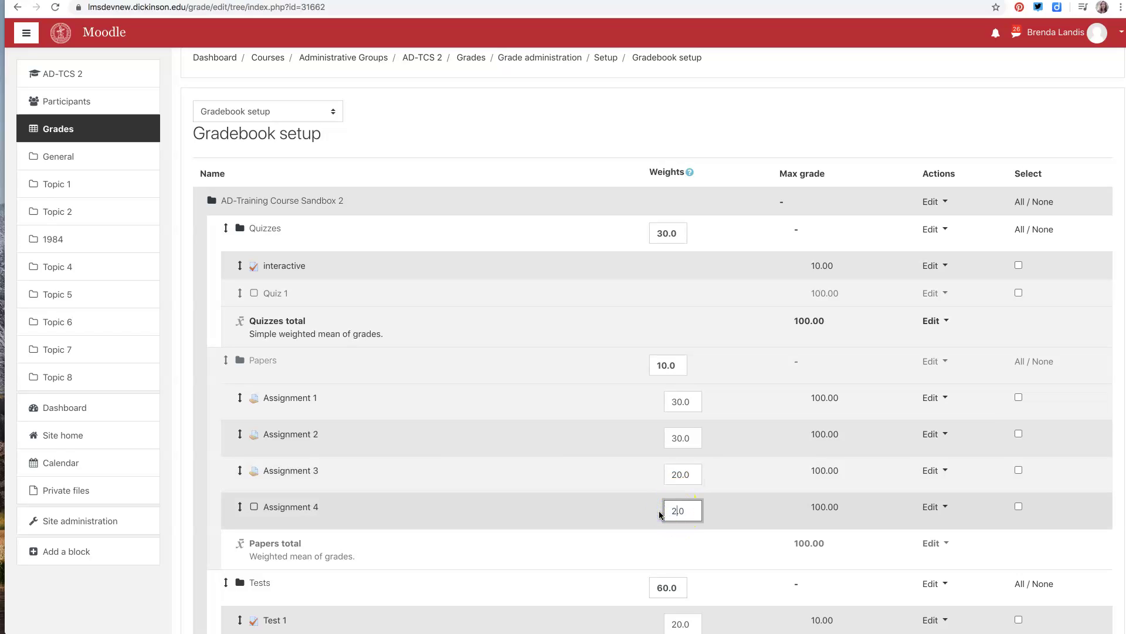
left_click(682, 445)
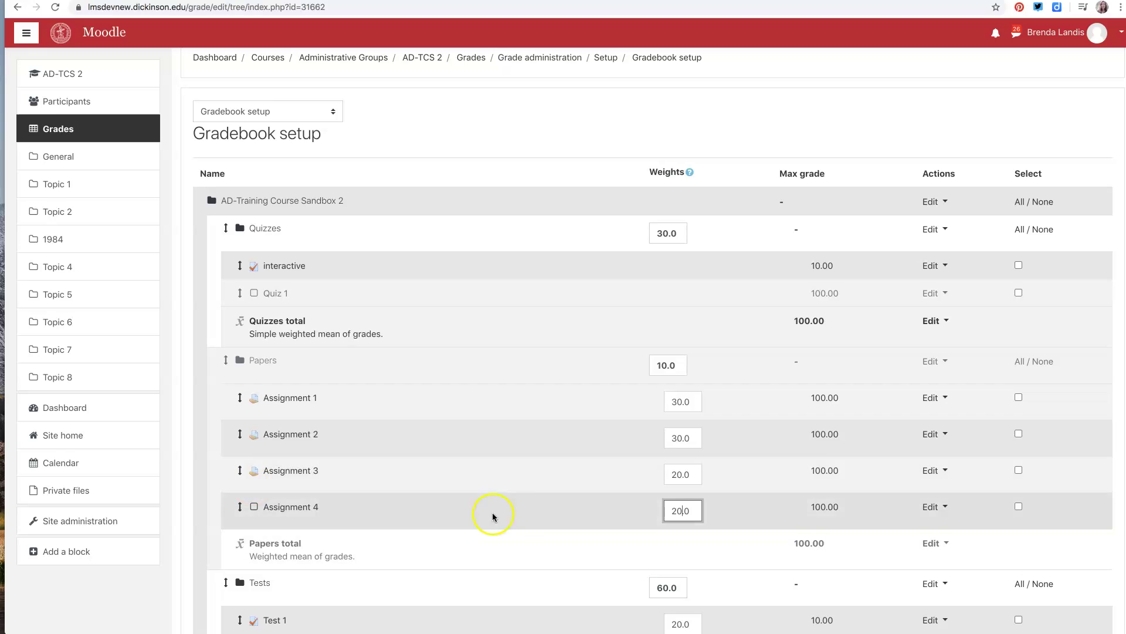
scroll(528, 515, "down", 5)
scroll(528, 510, "down", 1)
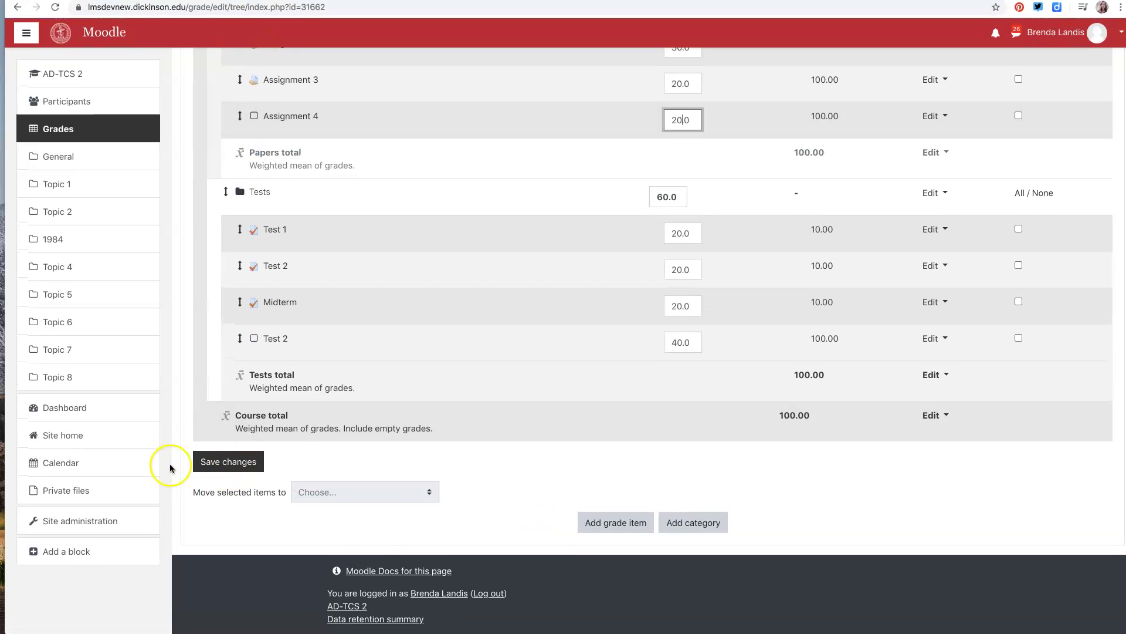
left_click(226, 461)
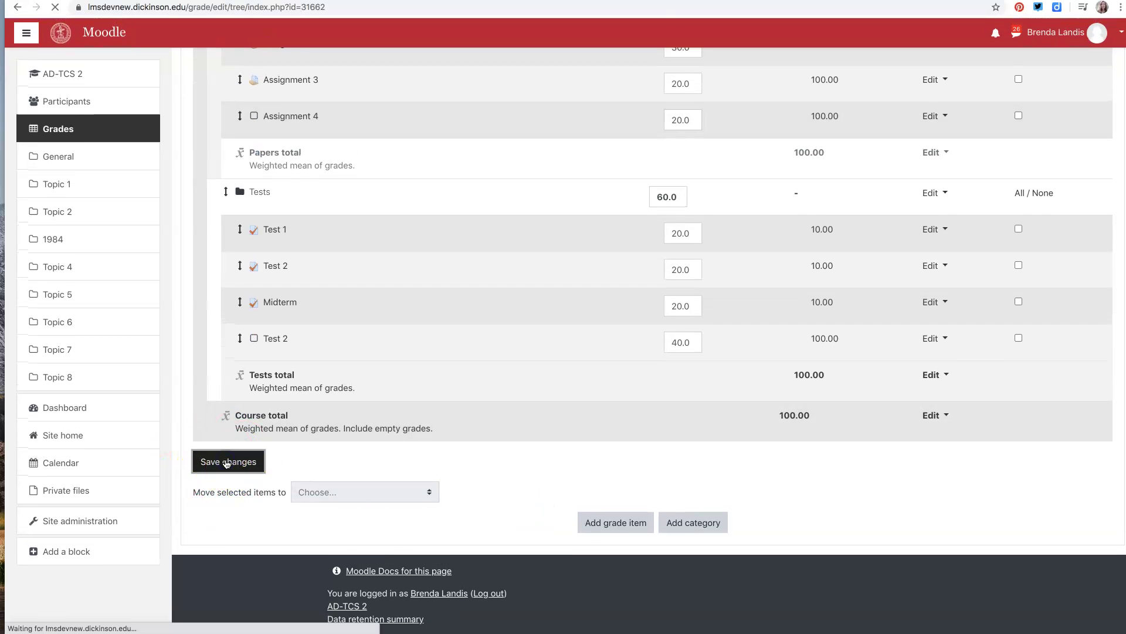
left_click(487, 265)
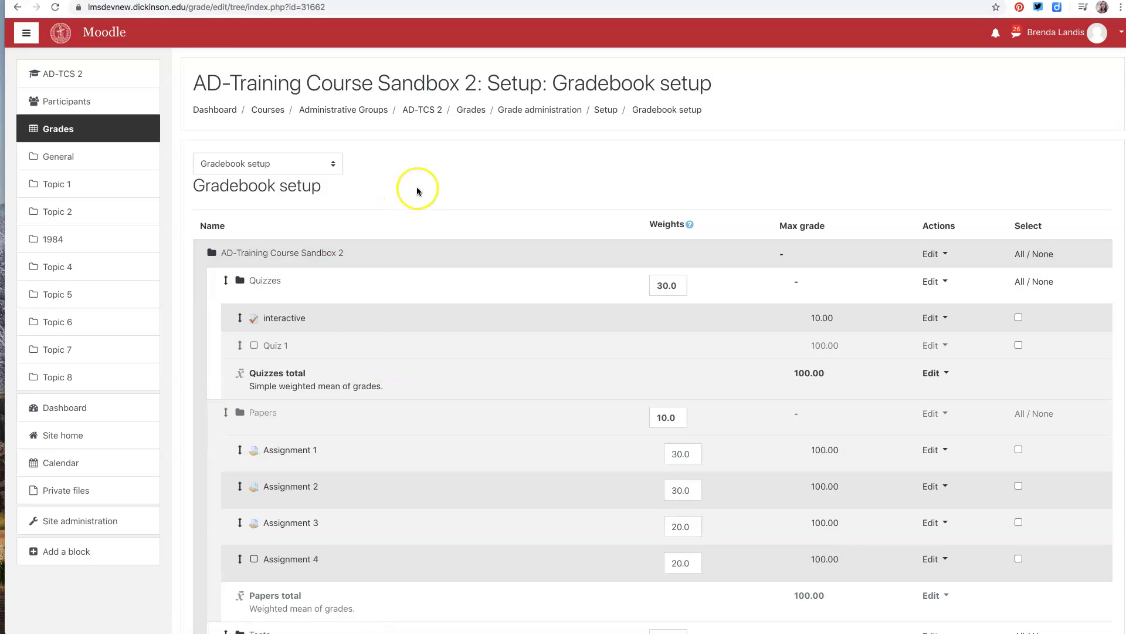
Step: Open the Grader report and look across its Quizzes, Papers and Tests columns, including the Assignment 4 column
left_click(326, 168)
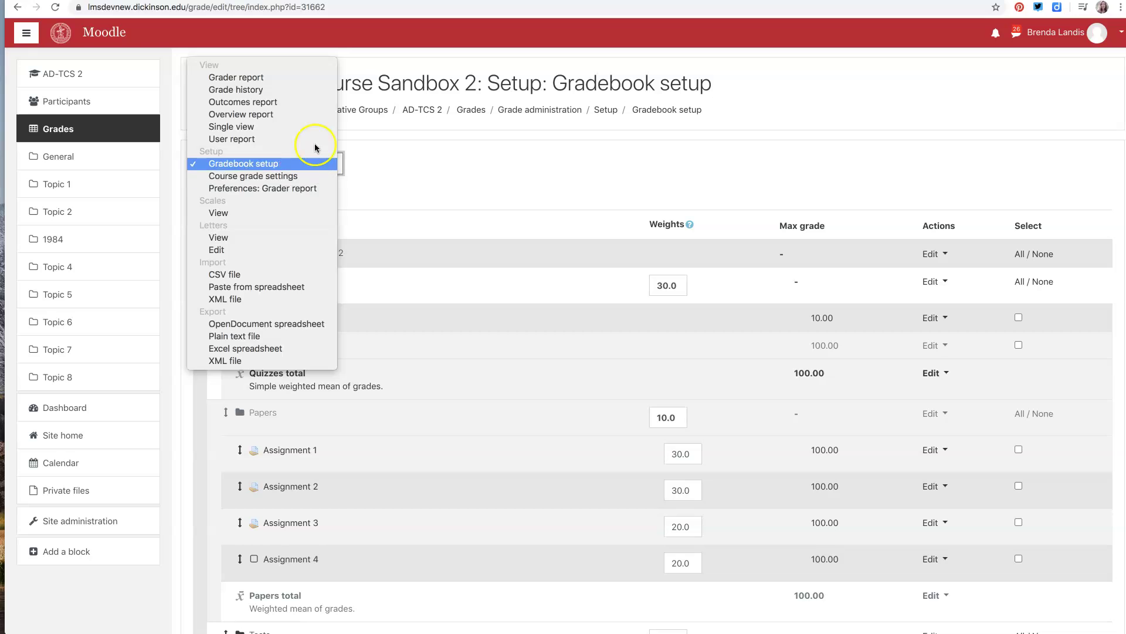
left_click(305, 79)
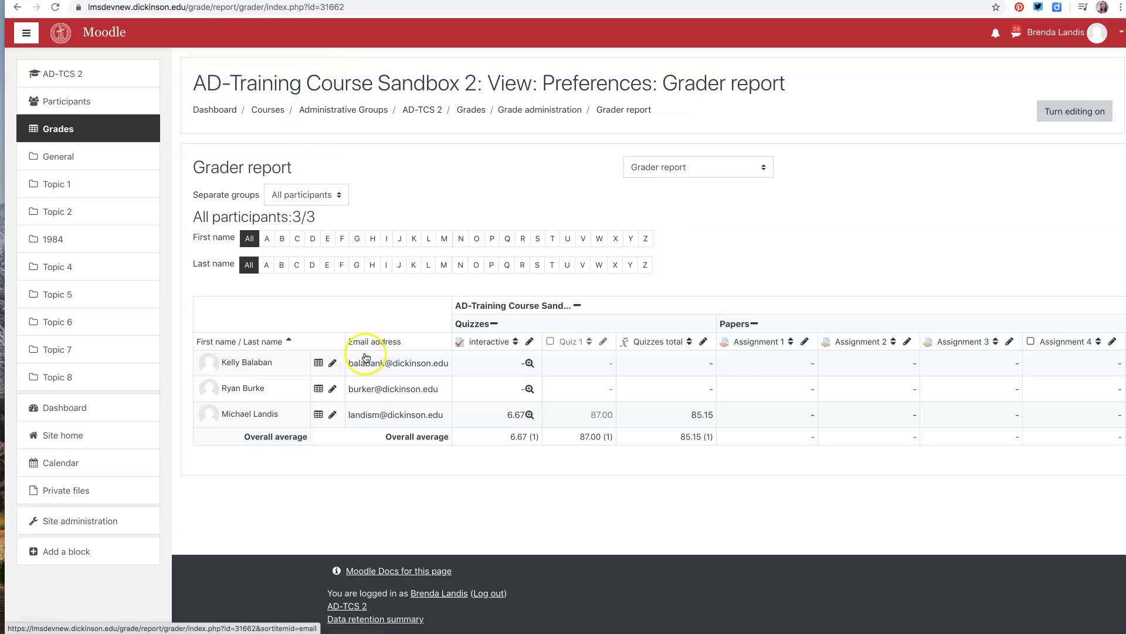
scroll(666, 339, "right", 1)
scroll(668, 339, "right", 5)
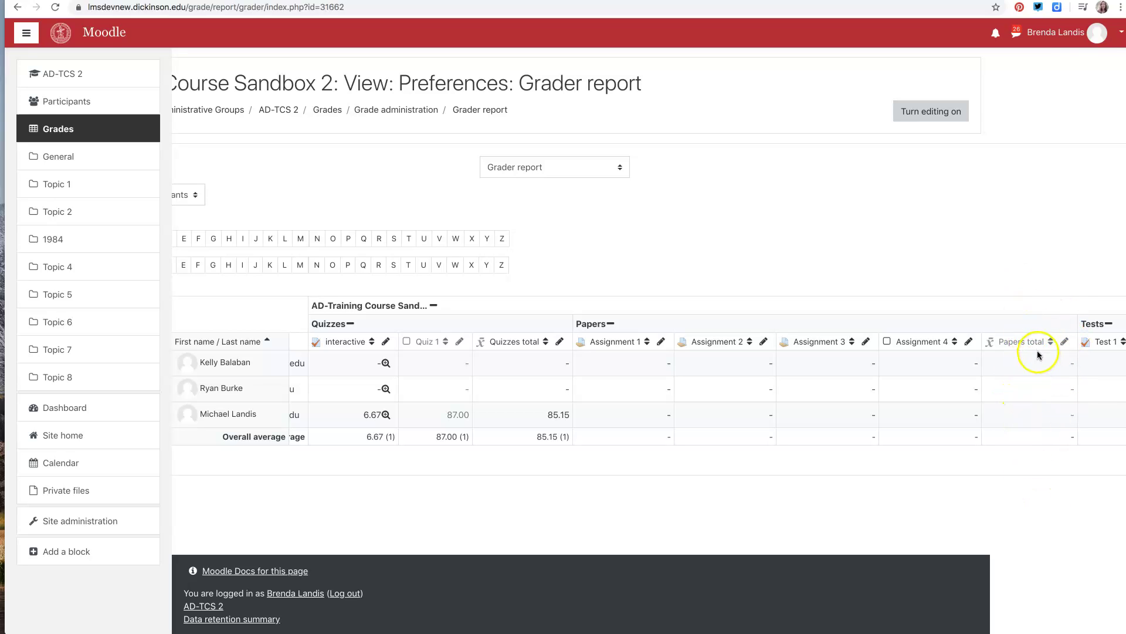
scroll(1034, 414, "right", 8)
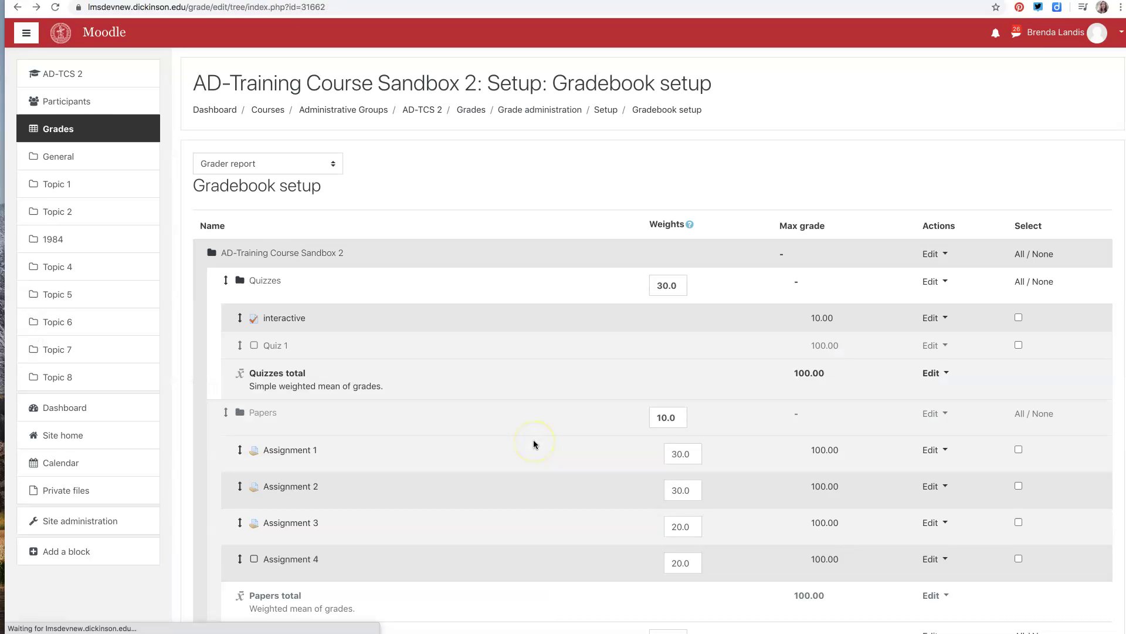
Step: Open the course's User report and review the available report views and separate groups choices
left_click(334, 163)
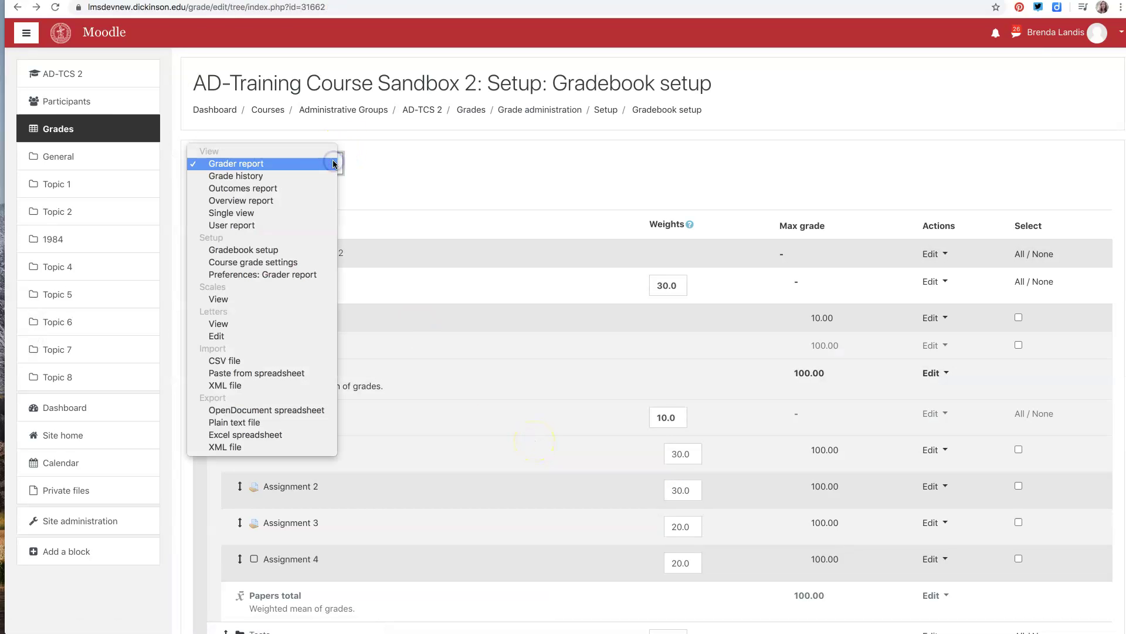
left_click(238, 225)
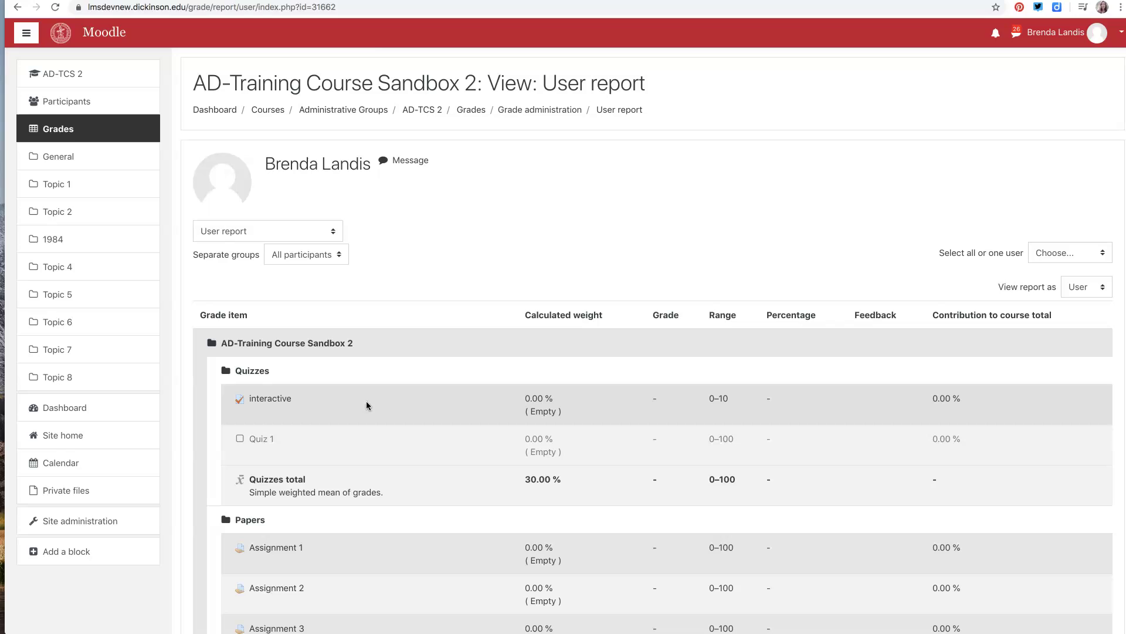
left_click(332, 254)
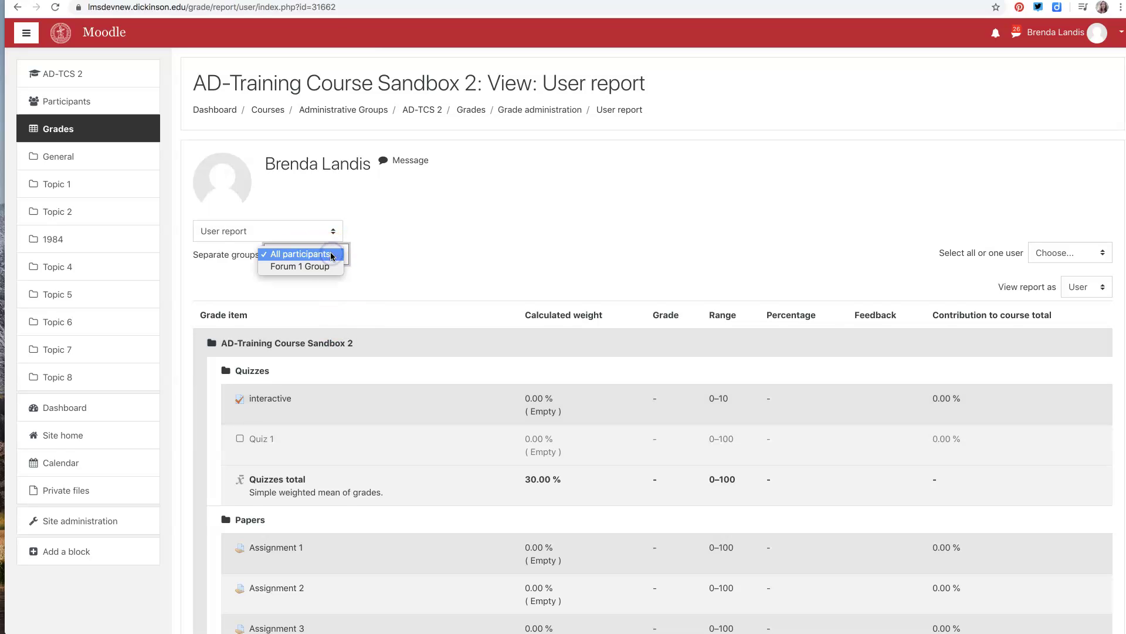
left_click(327, 232)
left_click(328, 235)
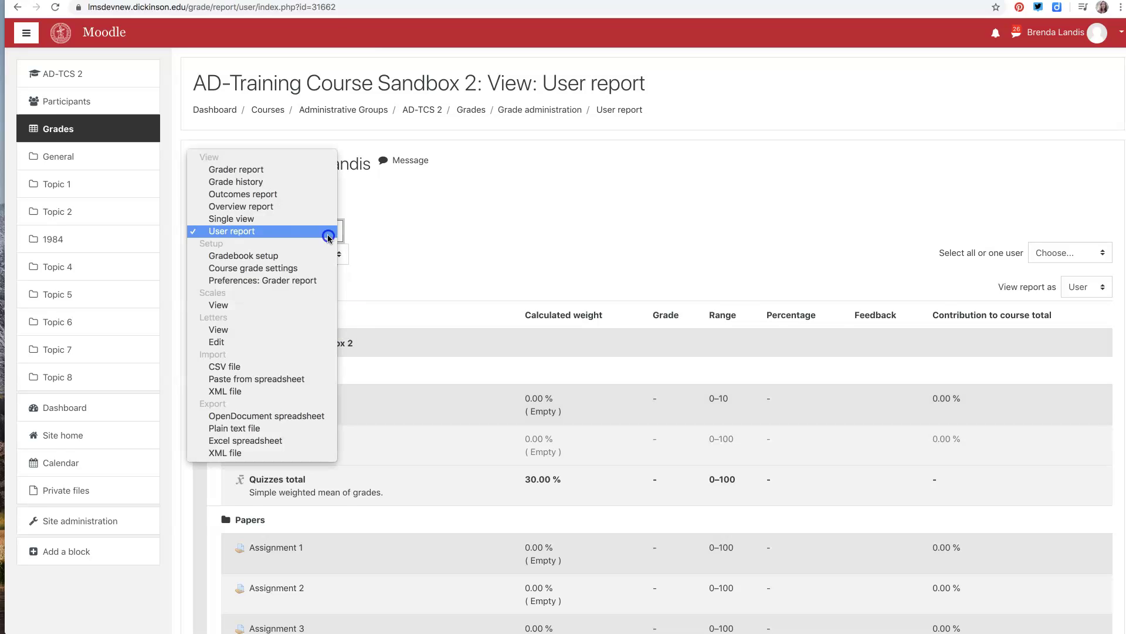
left_click(328, 231)
left_click(332, 255)
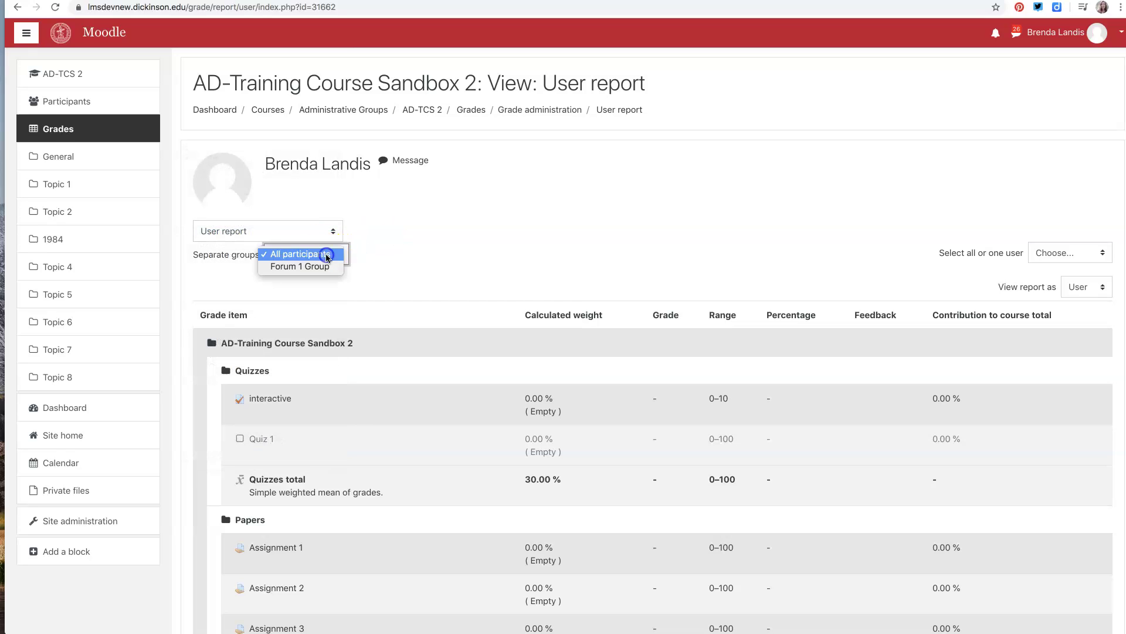
Step: Show the User report for the last listed student and examine the grades down to the course total
left_click(1077, 252)
left_click(1102, 253)
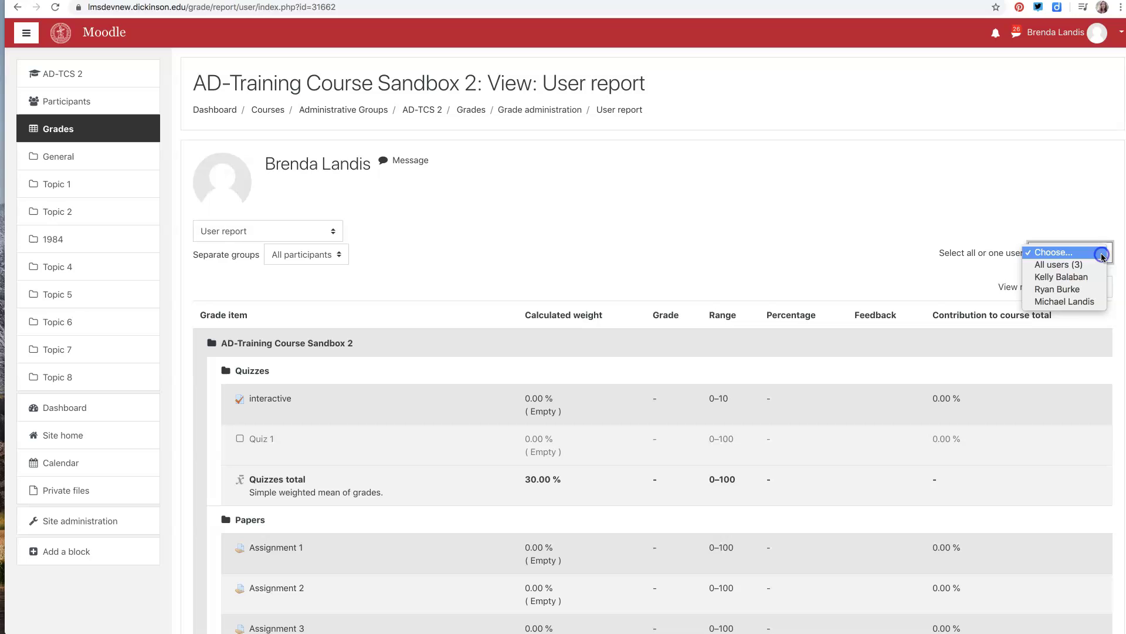
left_click(1067, 301)
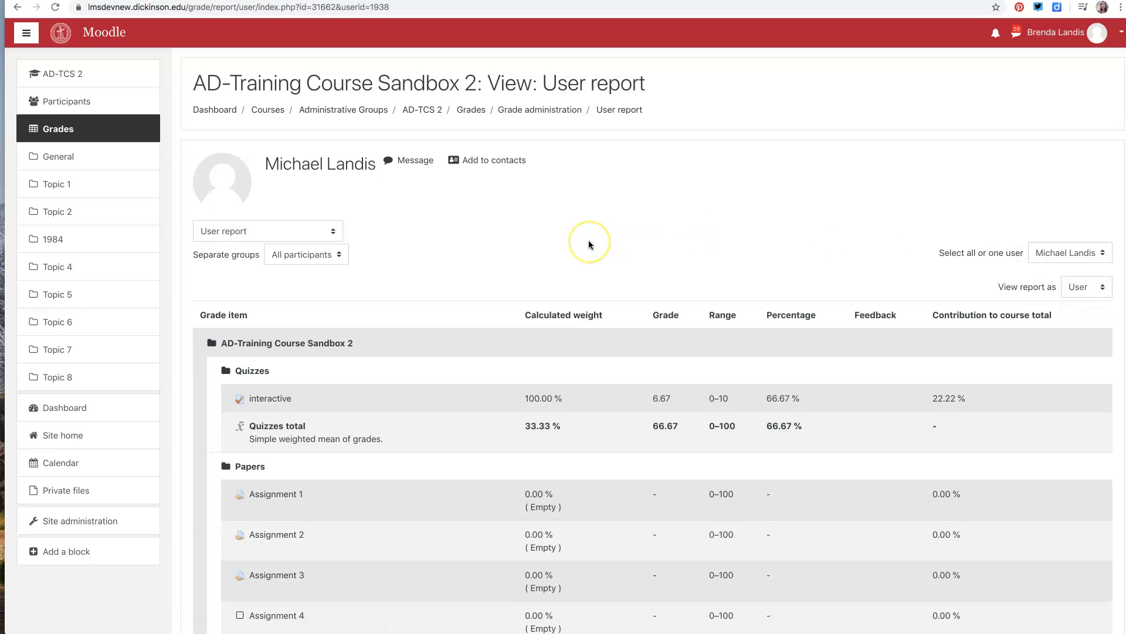
scroll(589, 245, "down", 5)
scroll(589, 244, "down", 3)
left_click(591, 487)
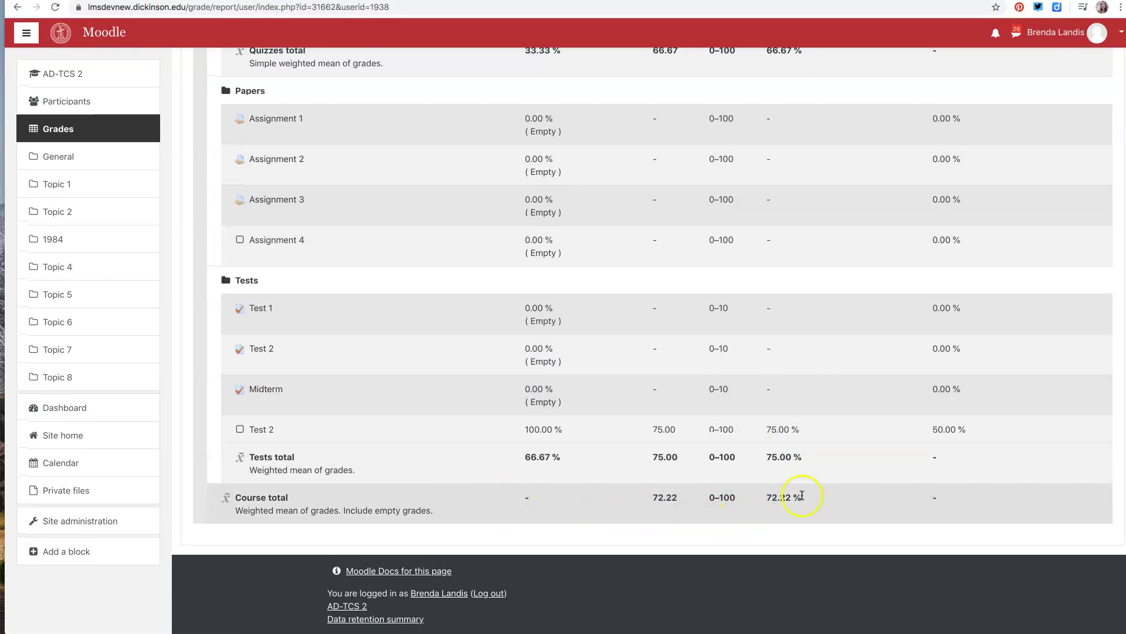
scroll(657, 469, "up", 4)
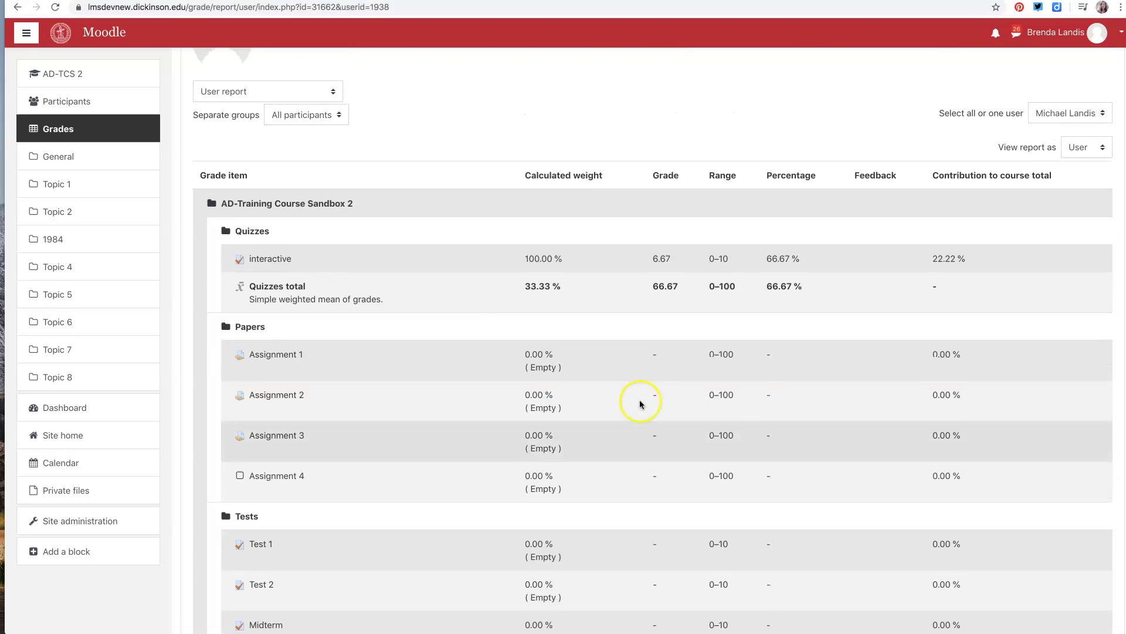
Step: Open Assignment 1 from the student's report, view all its submissions and check the available grading actions
left_click(290, 359)
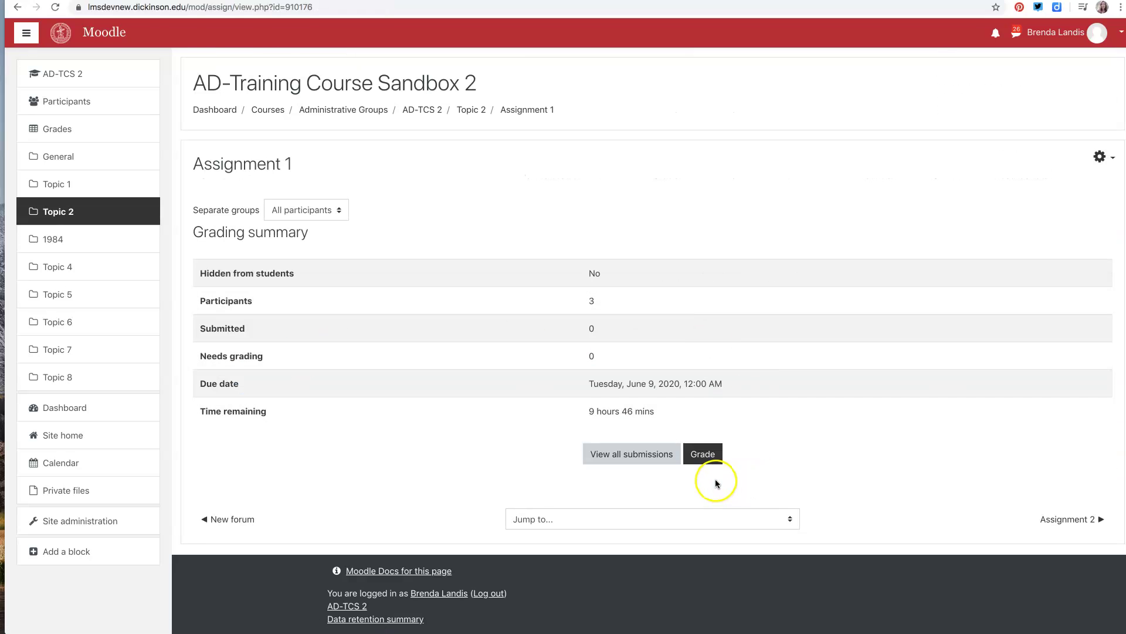
left_click(642, 457)
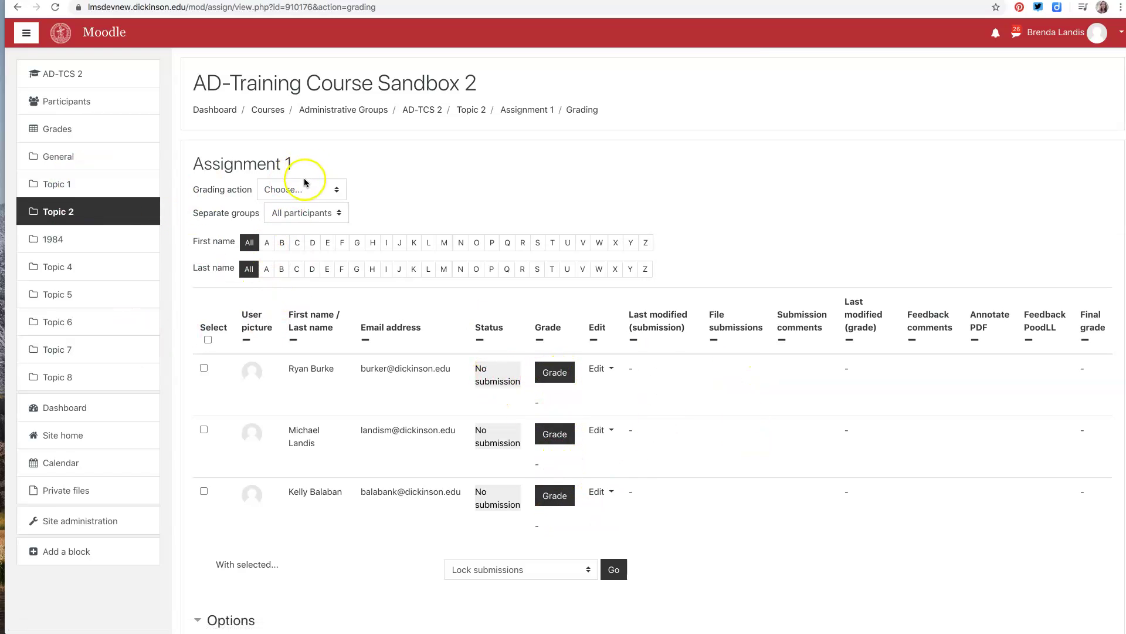
left_click(334, 191)
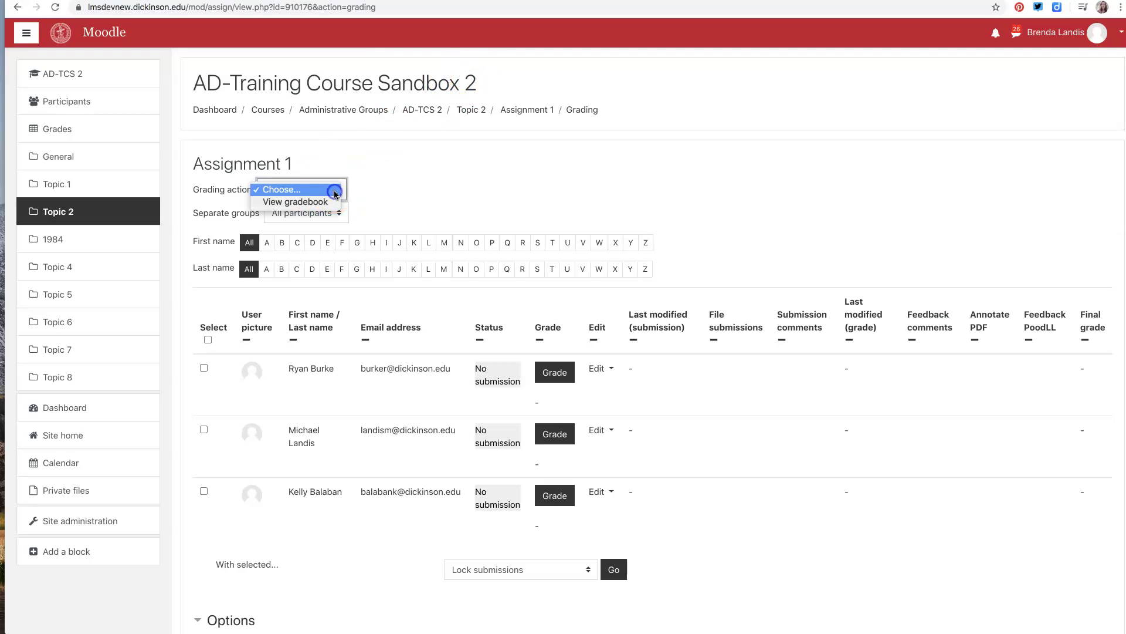
left_click(413, 176)
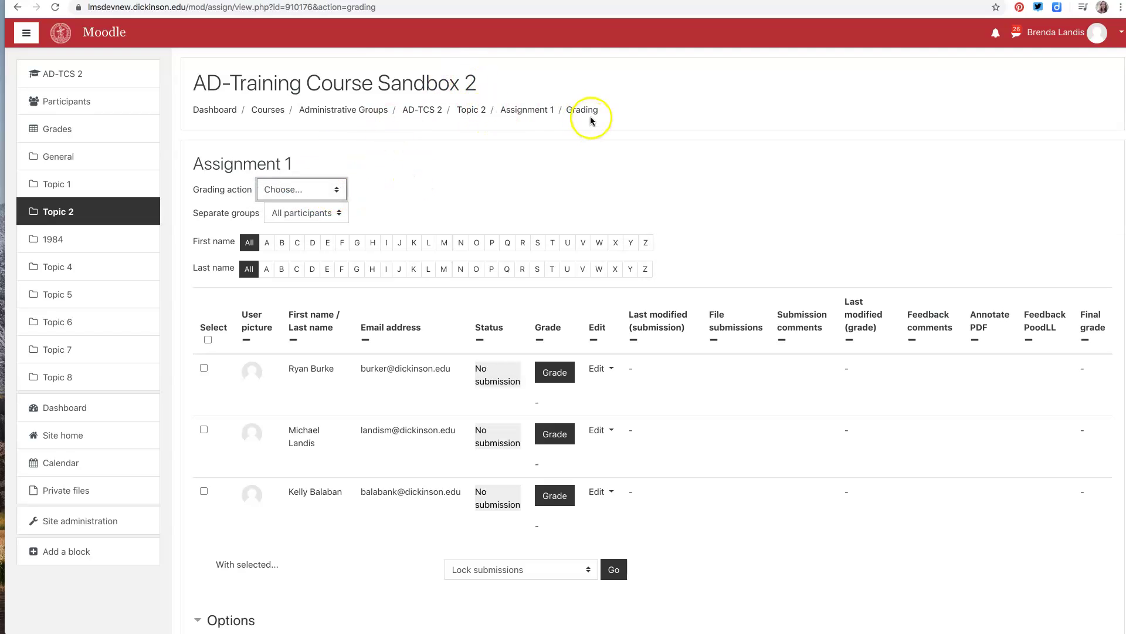
Step: Return to the course's Grades and review the available view, setup, scales, letters, import and export choices
left_click(62, 128)
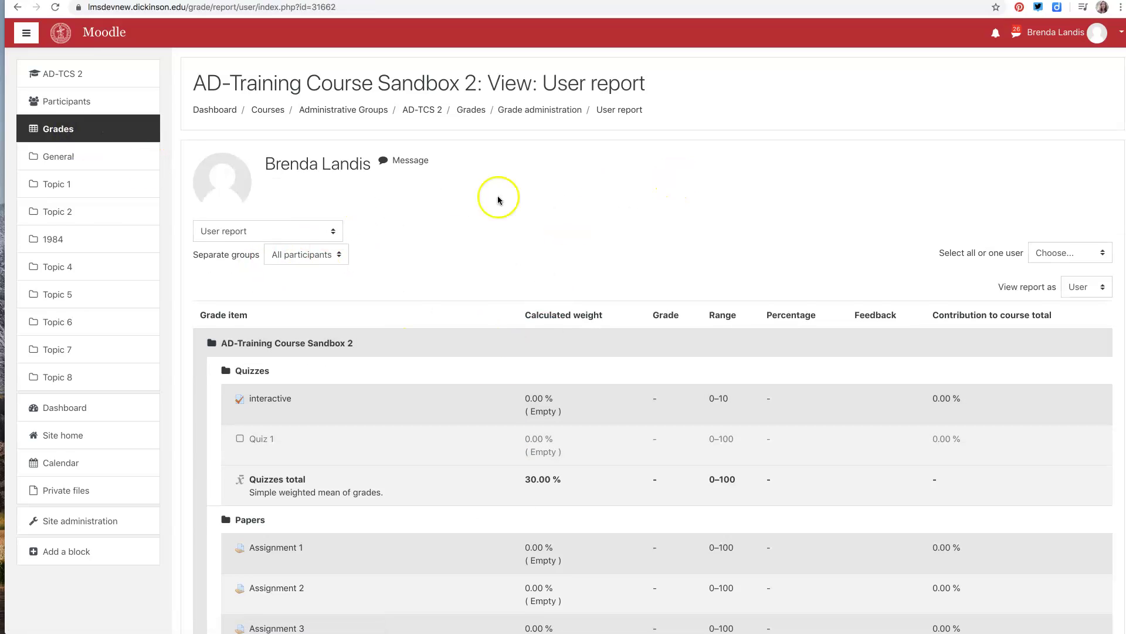
left_click(321, 230)
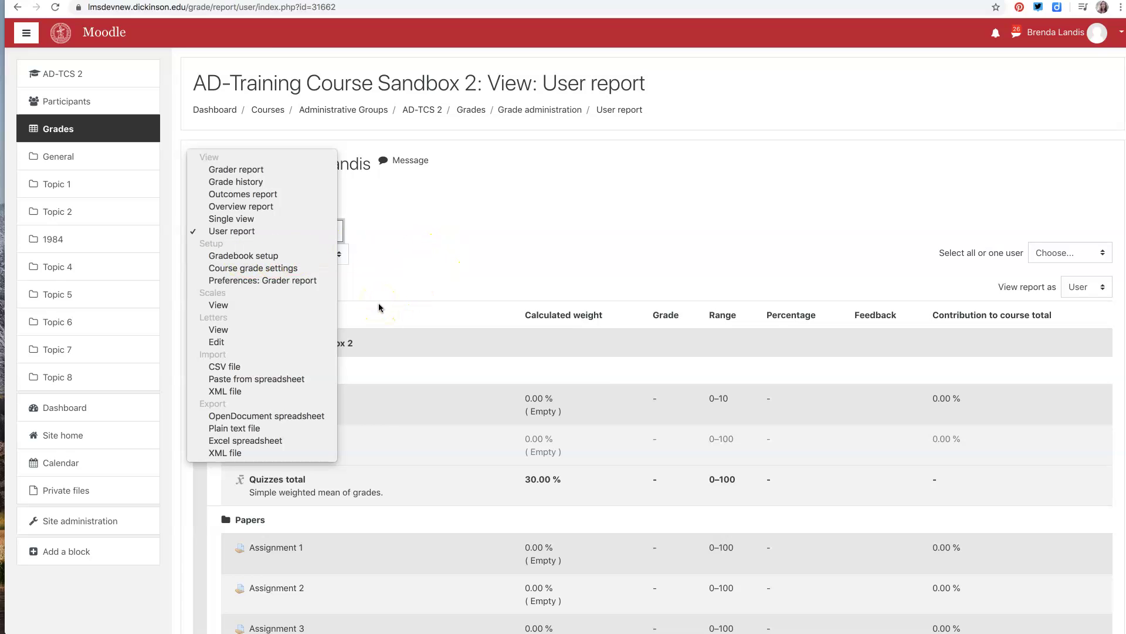
left_click(395, 281)
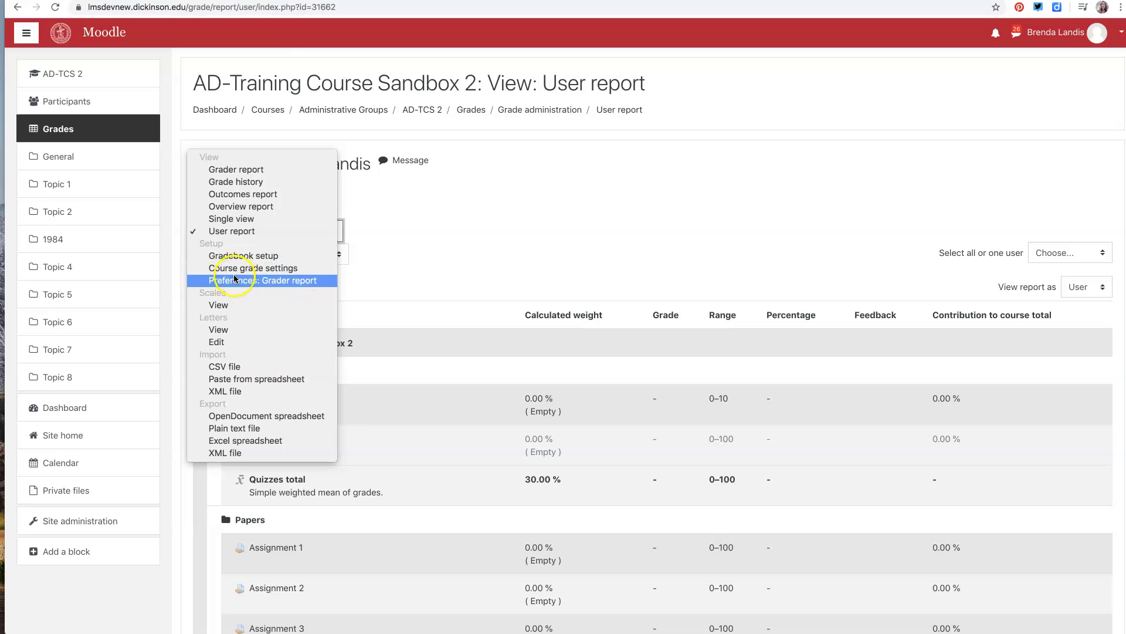
left_click(446, 258)
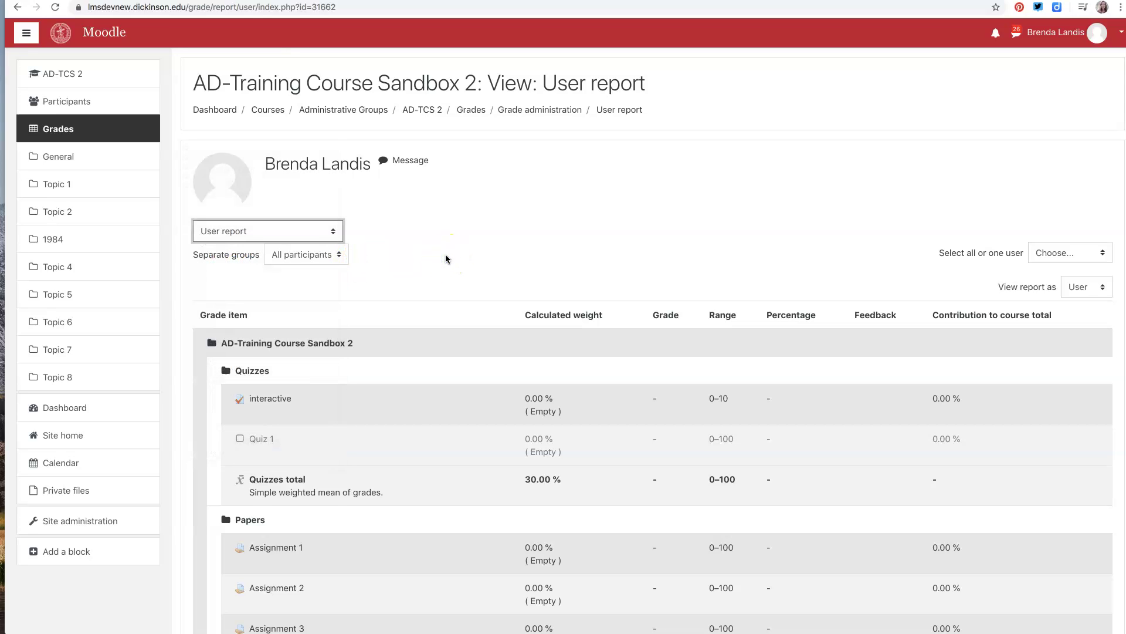
Step: Examine the User report's Quizzes, Papers and Tests items and category weights down to the course total
left_click(377, 267)
scroll(350, 484, "down", 3)
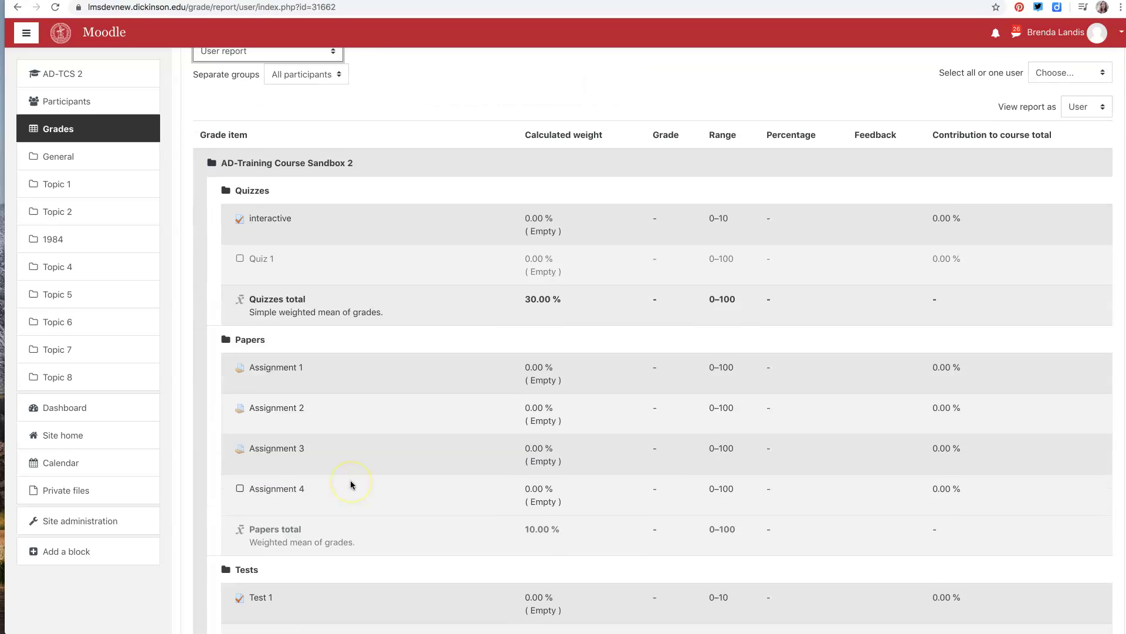
scroll(350, 484, "down", 4)
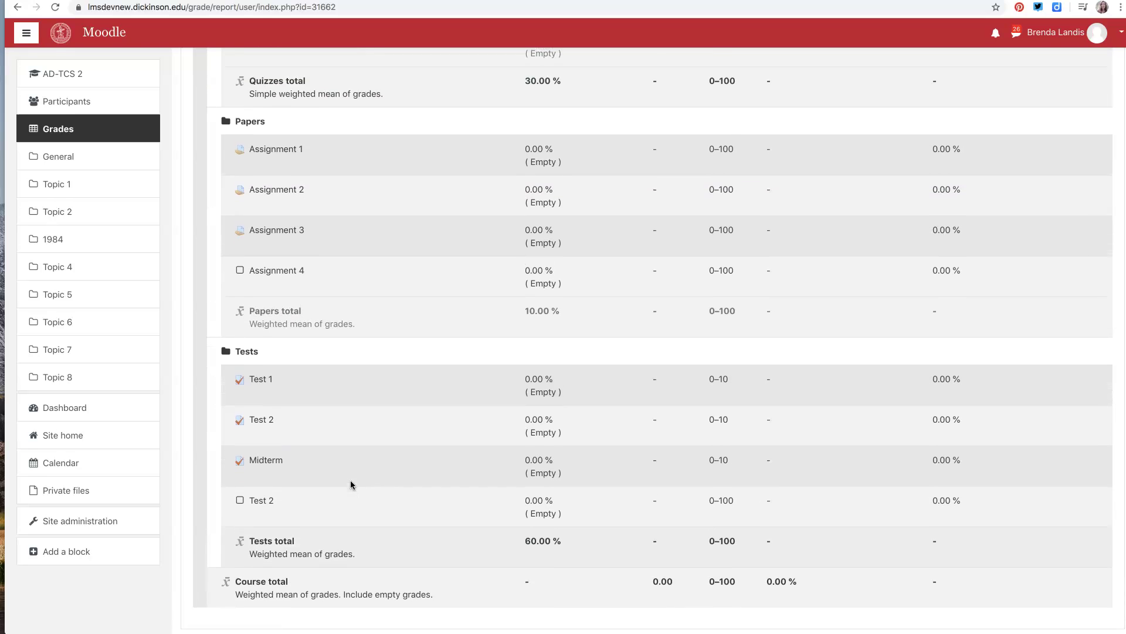
scroll(351, 484, "down", 2)
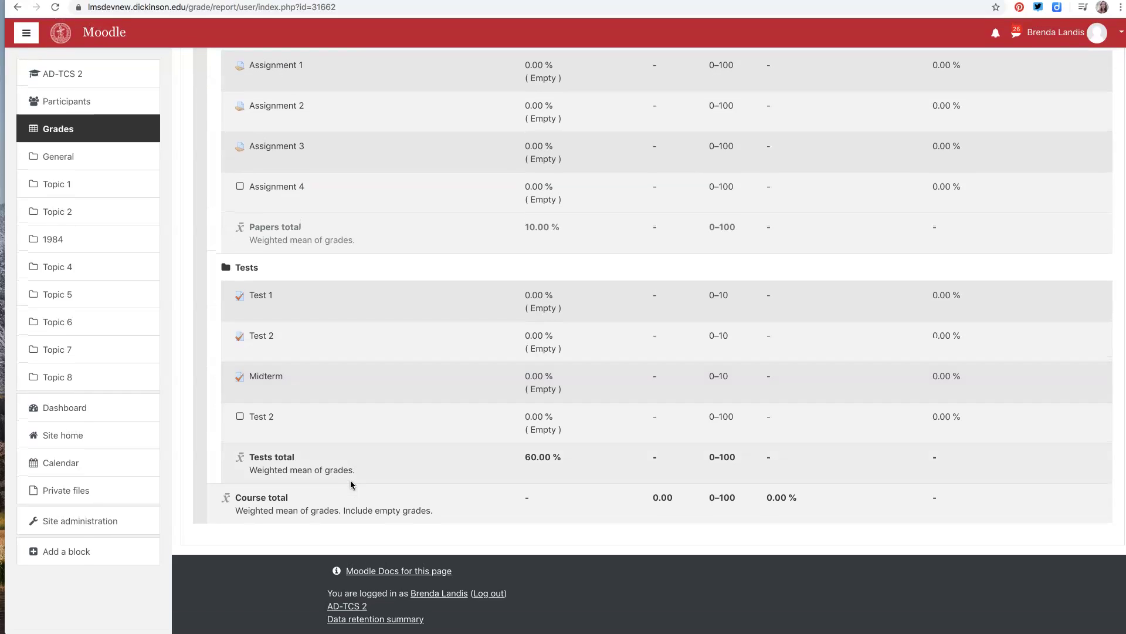